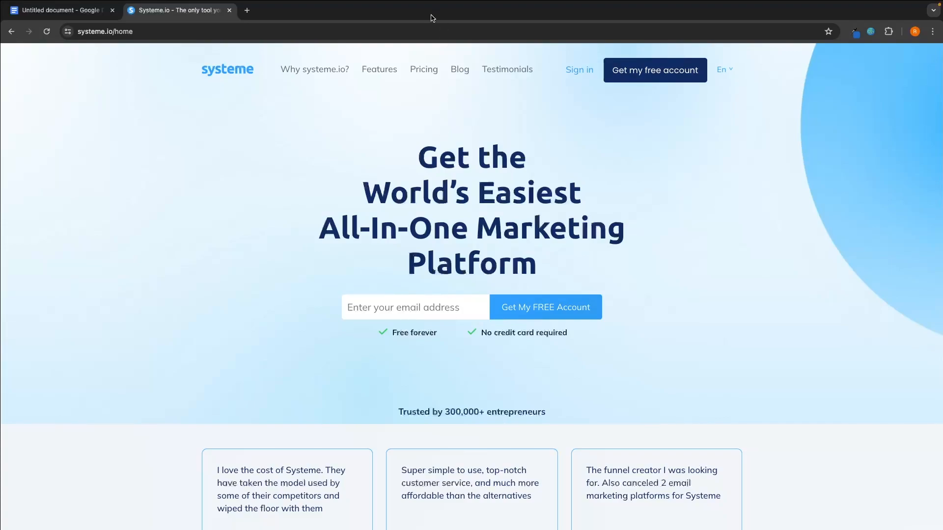
Open the pricing page and examine the course, student and community limits for each plan
left_click(423, 69)
scroll(531, 165, "down", 1)
scroll(531, 163, "down", 3)
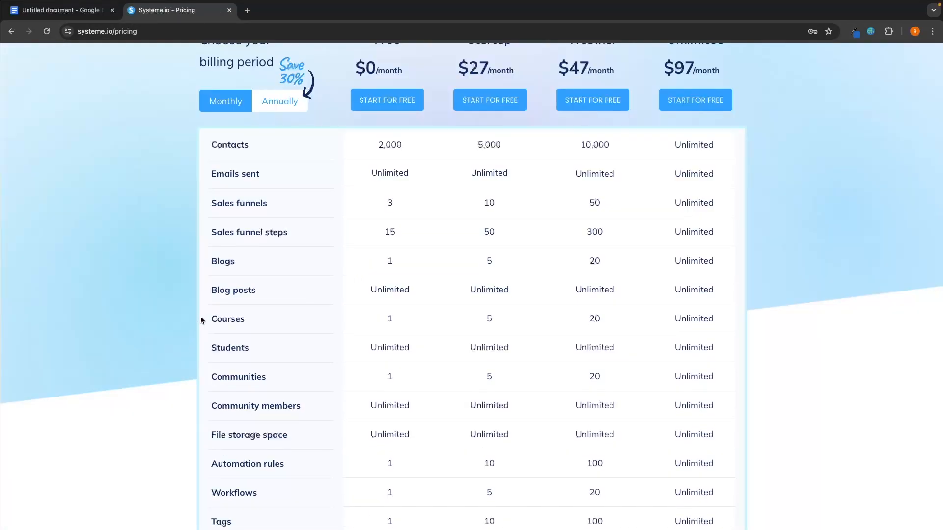
left_click_drag(200, 320, 414, 318)
left_click(237, 334)
left_click(391, 347)
scroll(223, 321, "down", 1)
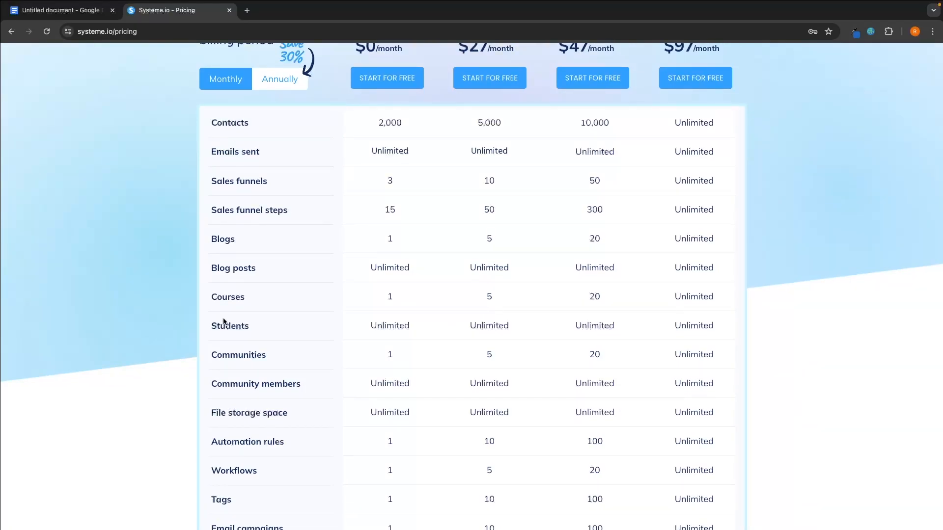
left_click_drag(210, 357, 320, 357)
left_click(375, 348)
scroll(395, 363, "down", 1)
left_click_drag(206, 369, 328, 367)
left_click(356, 368)
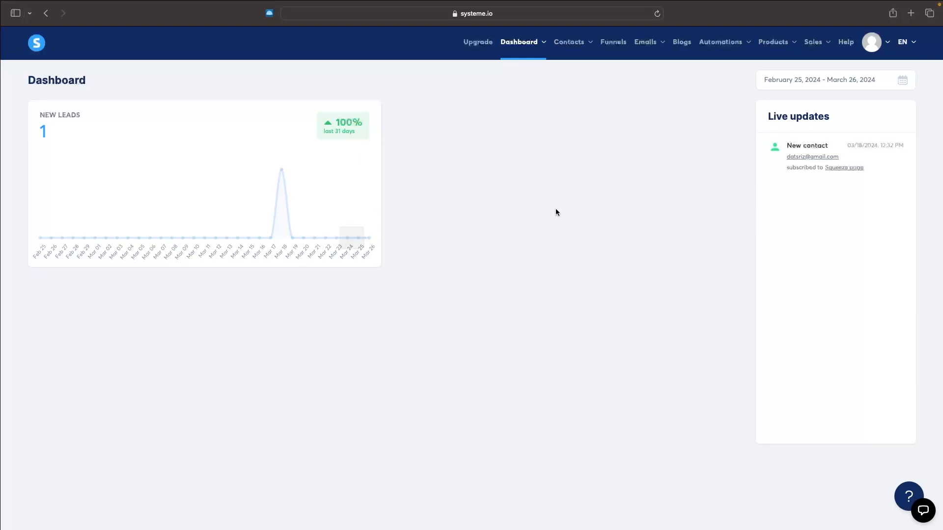
Open the Courses section under Products, view the Students list, and return to the course list
mouse_move(784, 49)
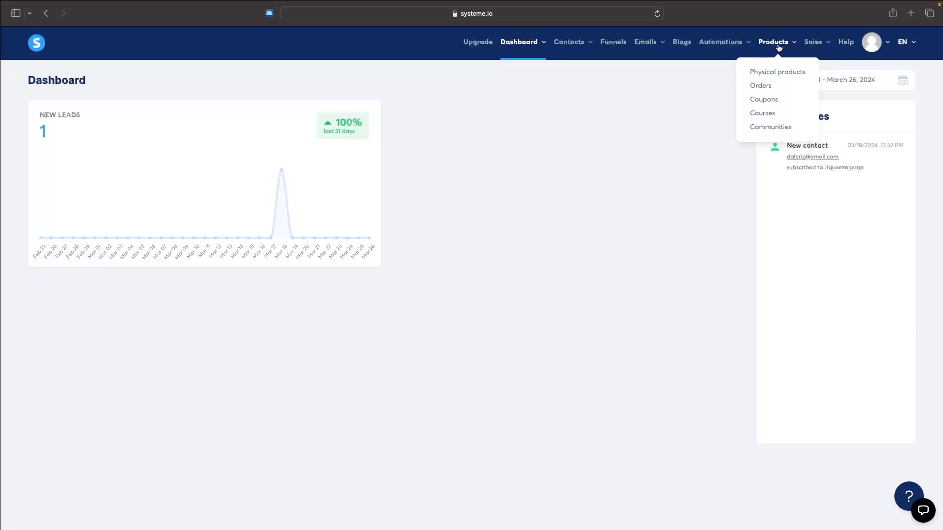
left_click(762, 115)
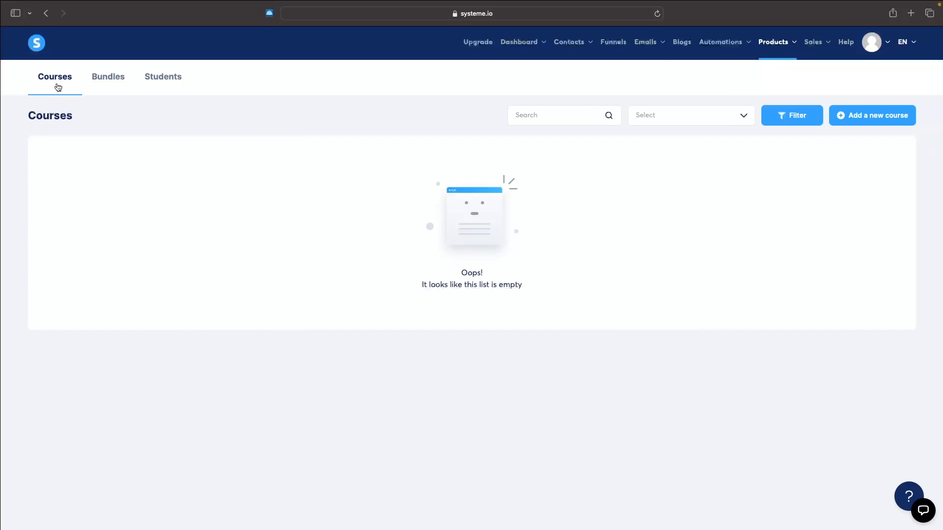
left_click(149, 79)
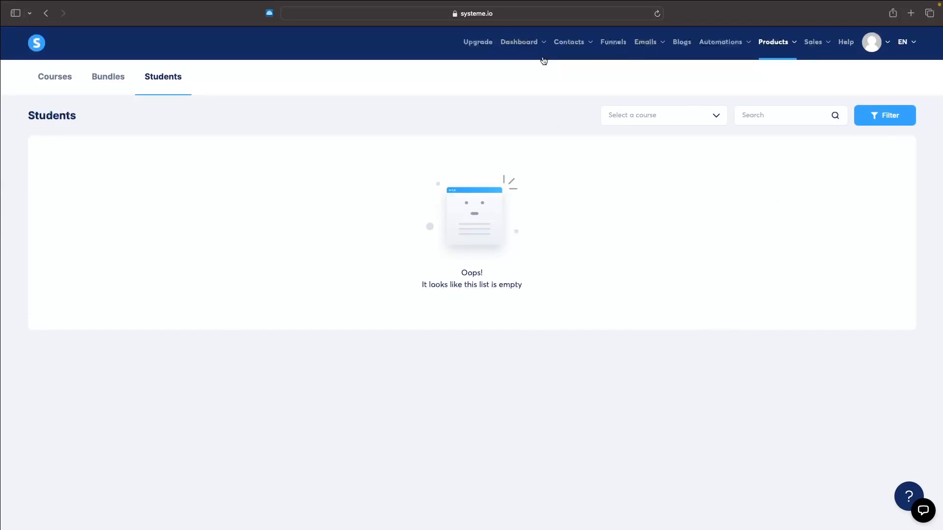
left_click(56, 81)
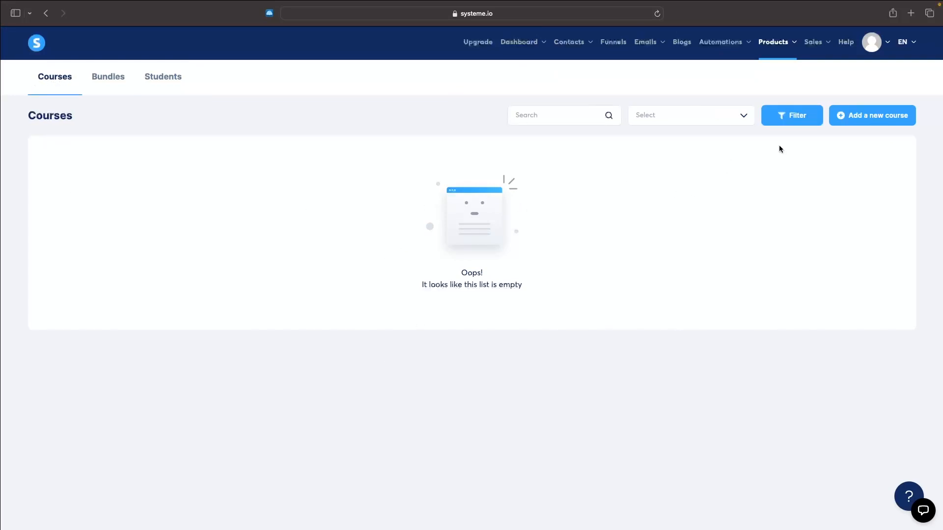
Start a new course titled "How to create a web design agency" with G-Force North as the instructor name
left_click(878, 118)
scroll(879, 118, "up", 1)
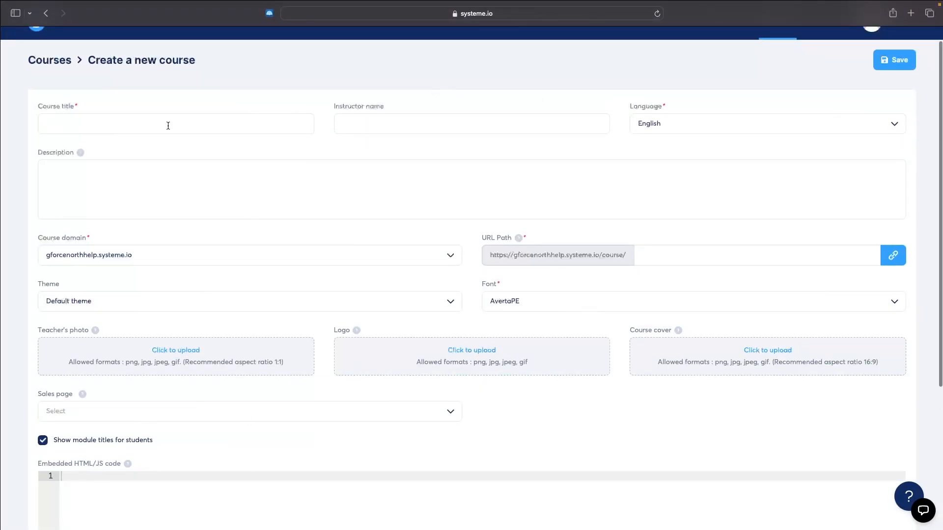
left_click(90, 128)
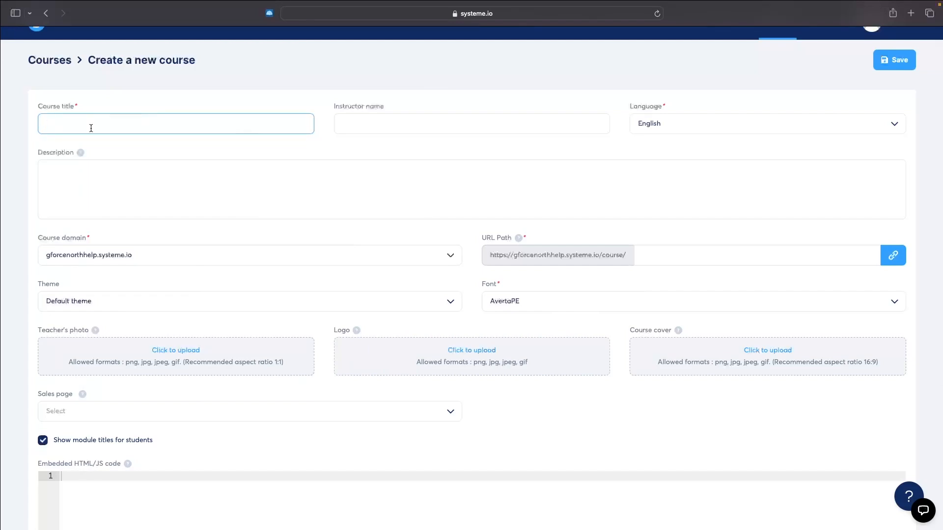
type("How to create a web design agency")
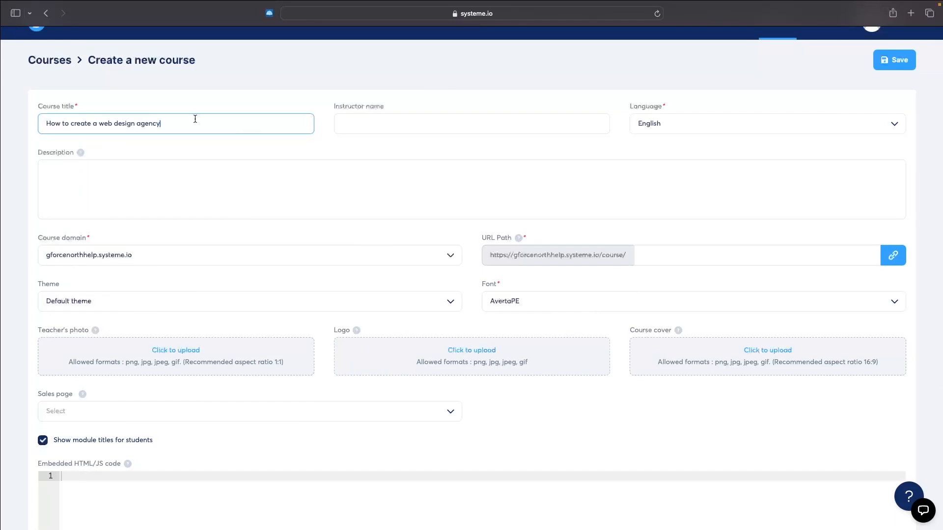
left_click(400, 126)
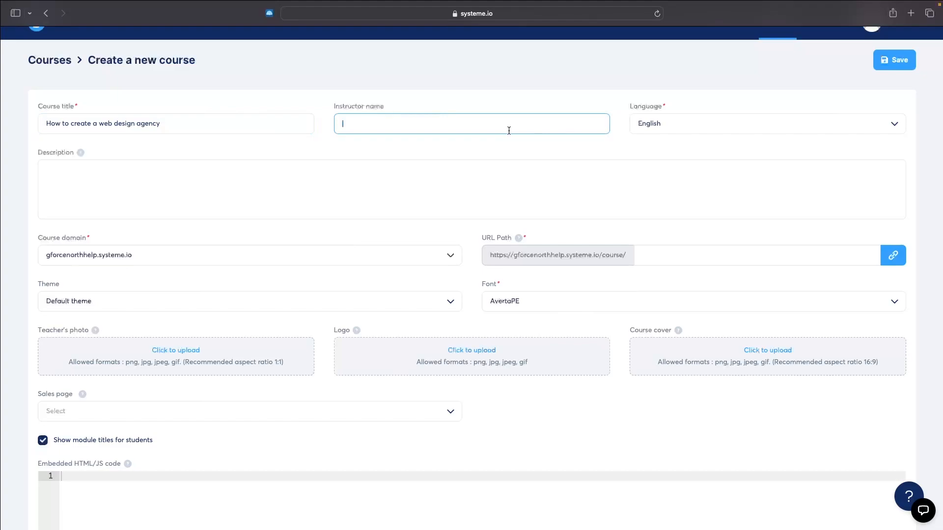
type("G-Foce ")
type("rce North")
left_click(53, 212)
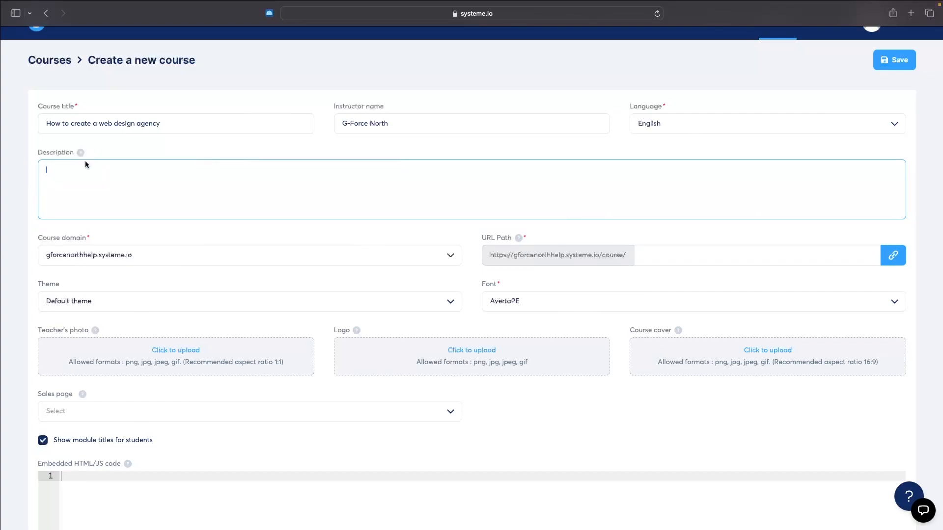
left_click(34, 219)
View the form for adding a custom domain in the account settings, and return to the new course form
scroll(60, 246, "down", 1)
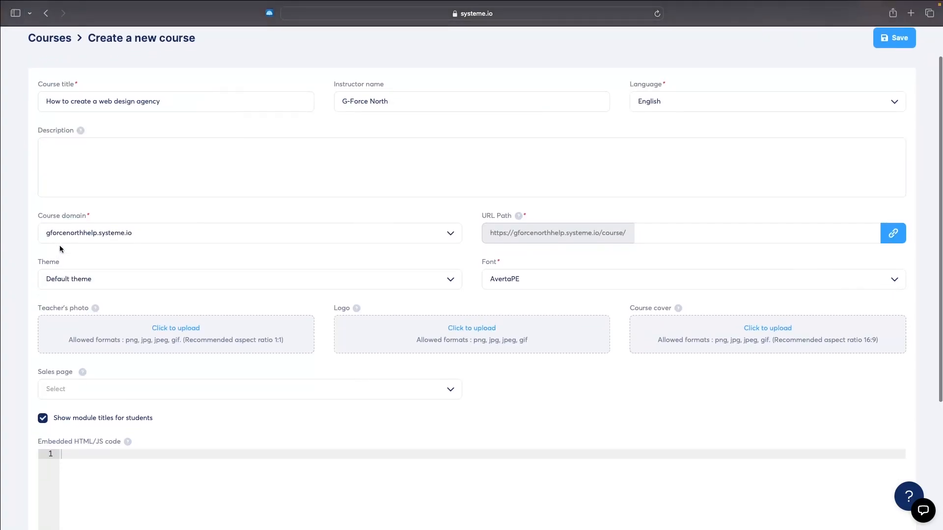
left_click(106, 240)
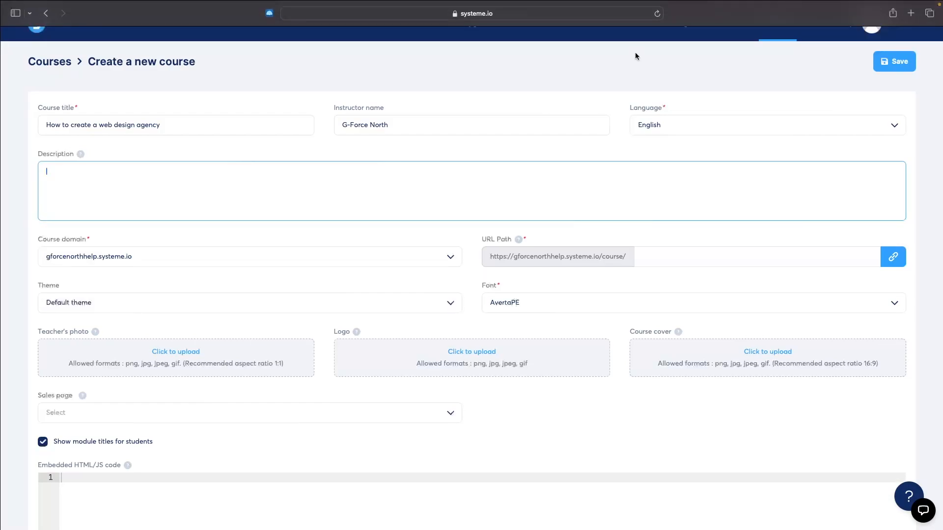
scroll(636, 54, "up", 2)
mouse_move(887, 44)
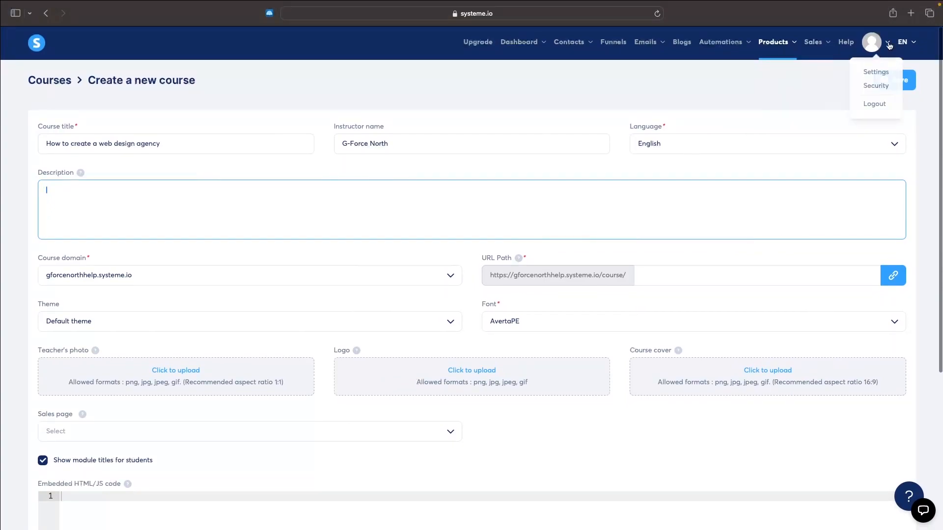
right_click(877, 74)
left_click(824, 80)
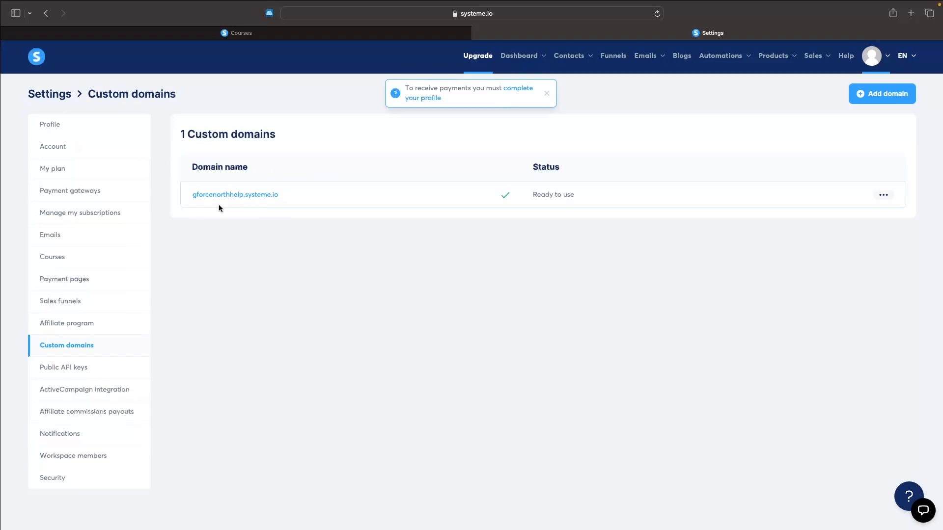
left_click(882, 94)
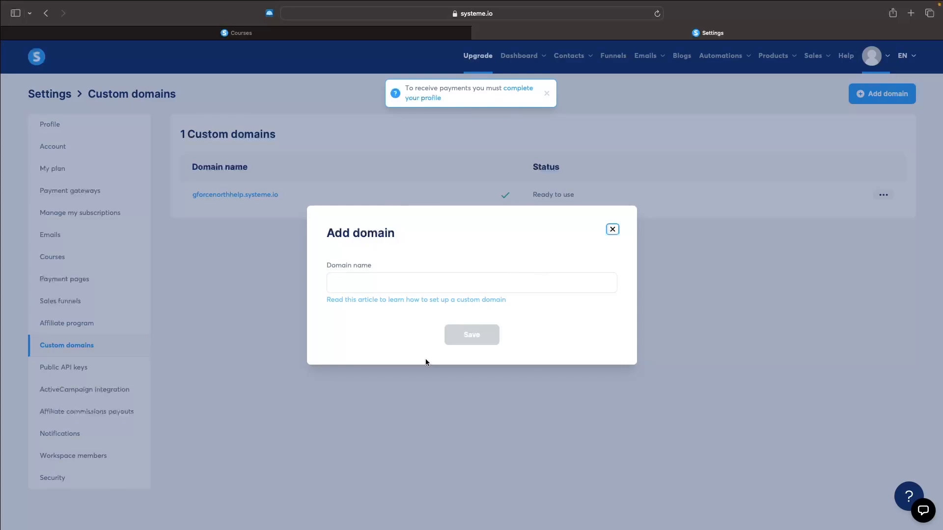
left_click(479, 32)
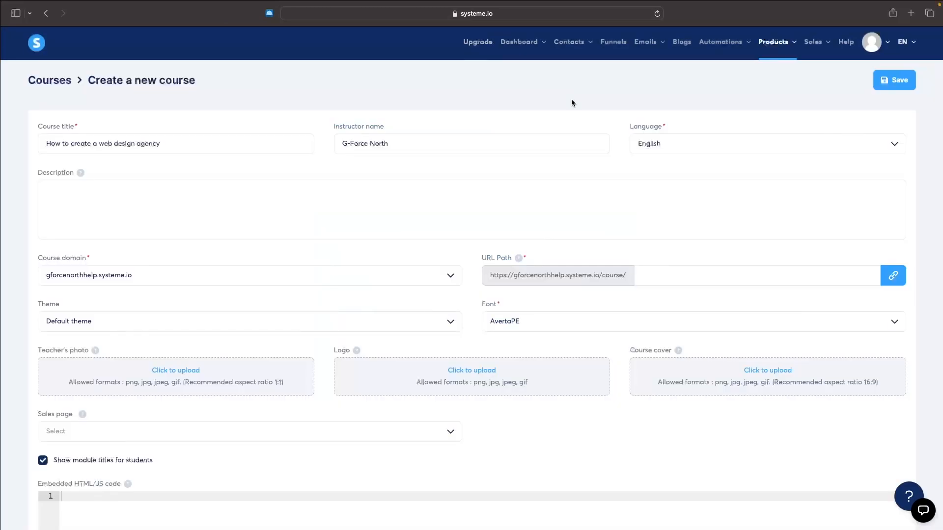
Set the course theme to Beige
scroll(590, 130, "down", 2)
left_click(144, 264)
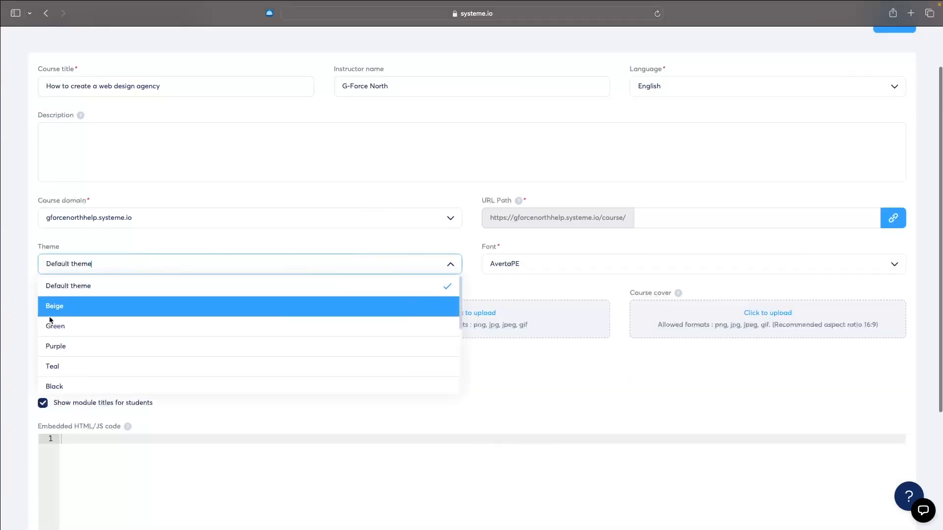
left_click(86, 304)
Set the course theme to Purple
left_click(128, 271)
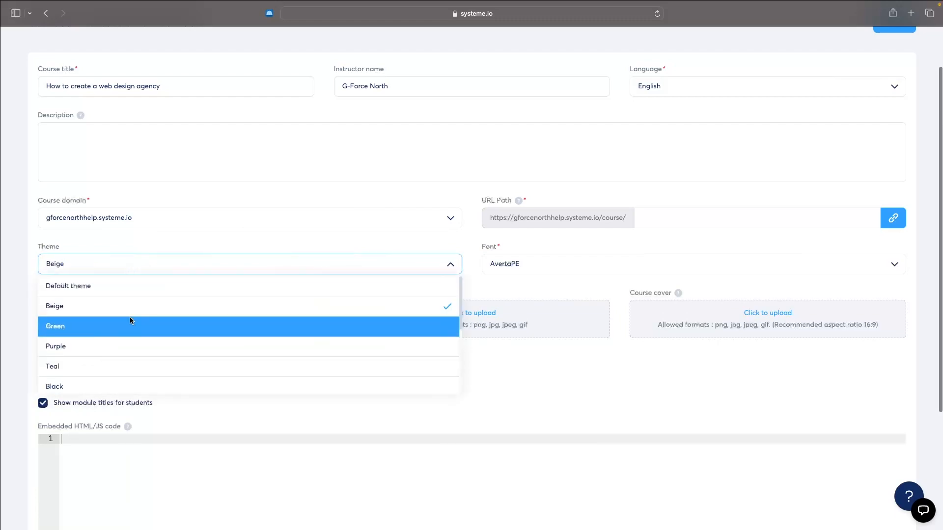
scroll(129, 319, "down", 2)
scroll(130, 320, "down", 2)
scroll(135, 328, "up", 5)
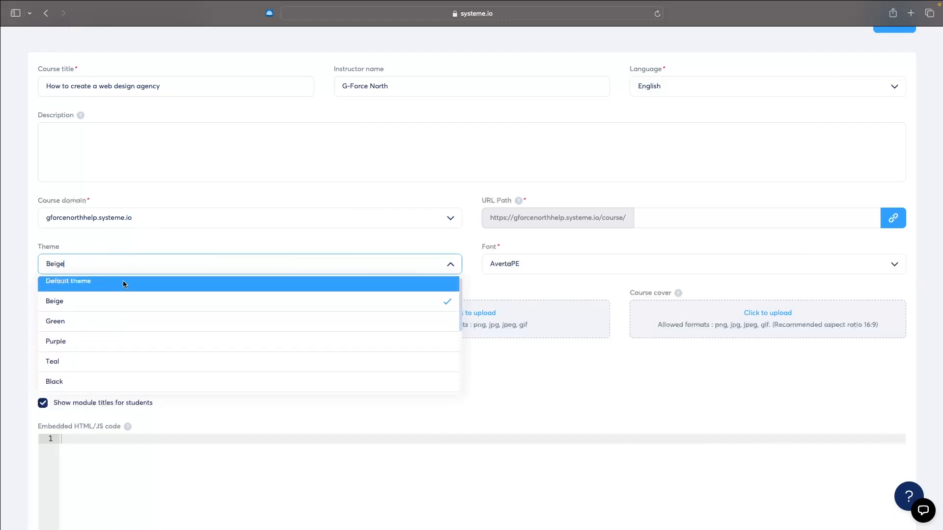
left_click(119, 338)
left_click(154, 266)
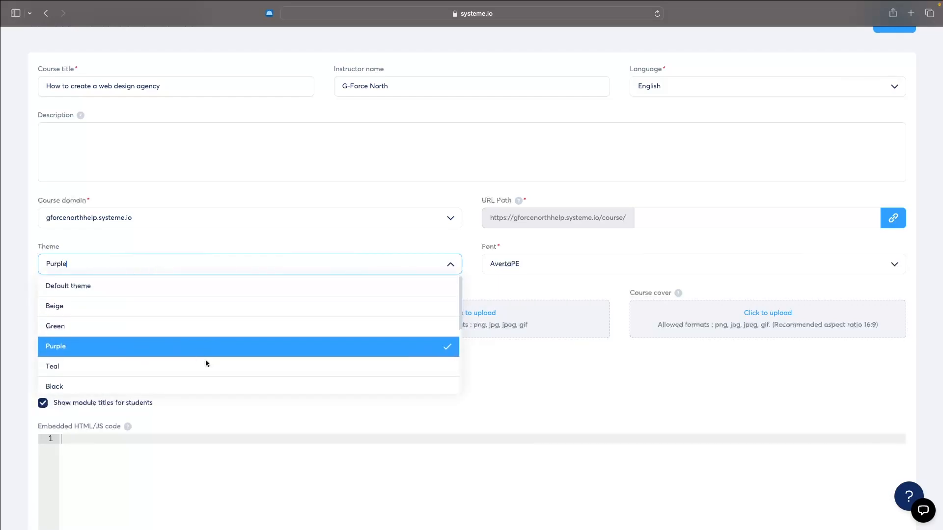
left_click(461, 178)
scroll(462, 178, "up", 2)
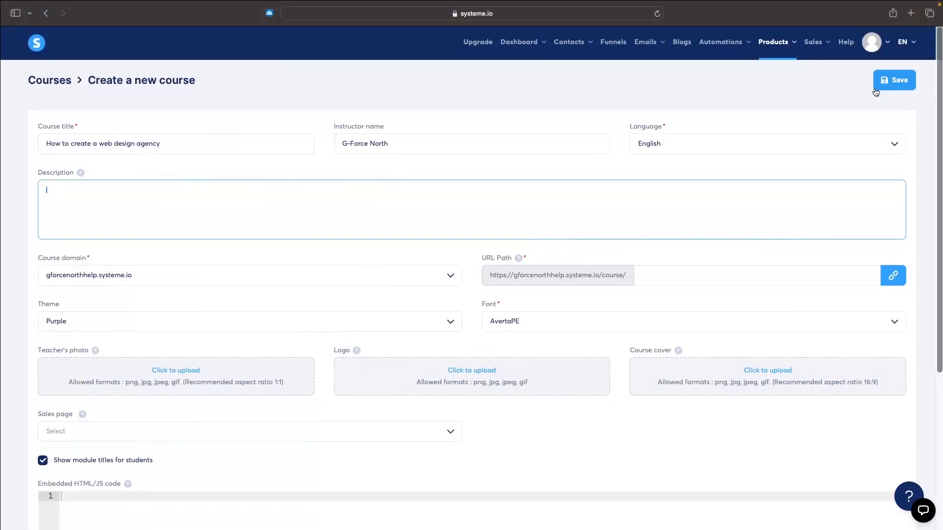
left_click(120, 329)
Upload the portrait as the teacher's photo and the blue arrow image as the course logo
scroll(121, 329, "down", 2)
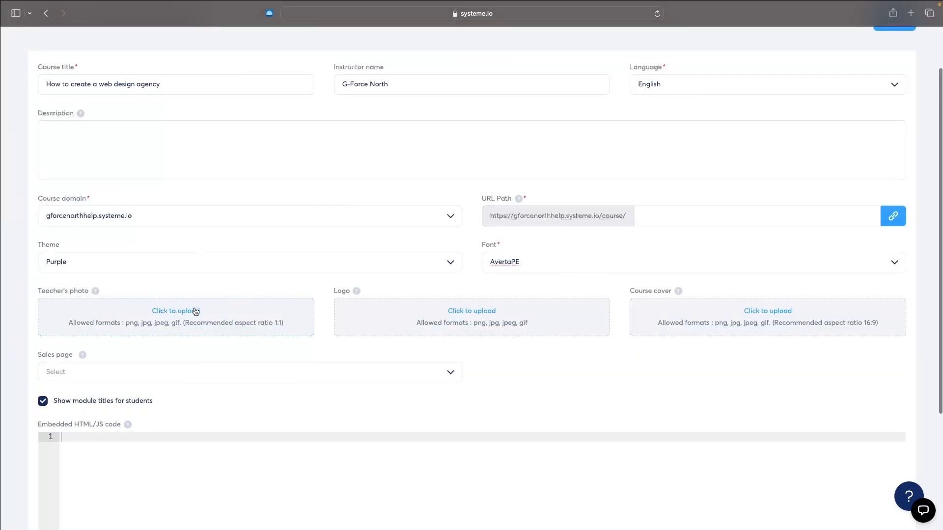
left_click(175, 311)
left_click(640, 357)
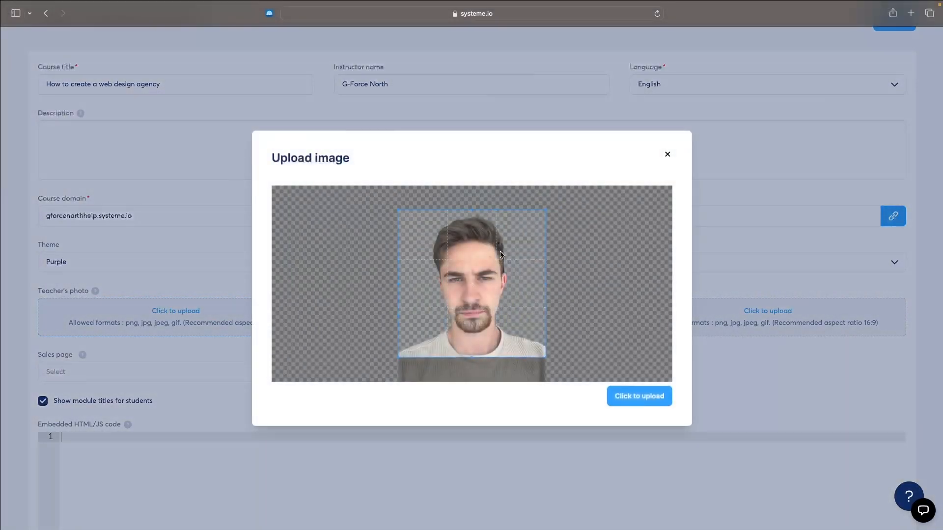
left_click(644, 402)
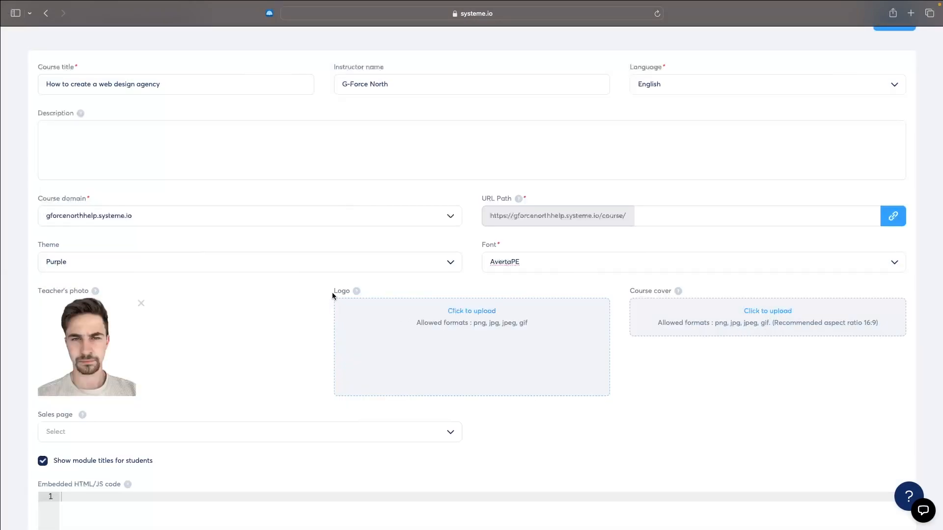
left_click(491, 310)
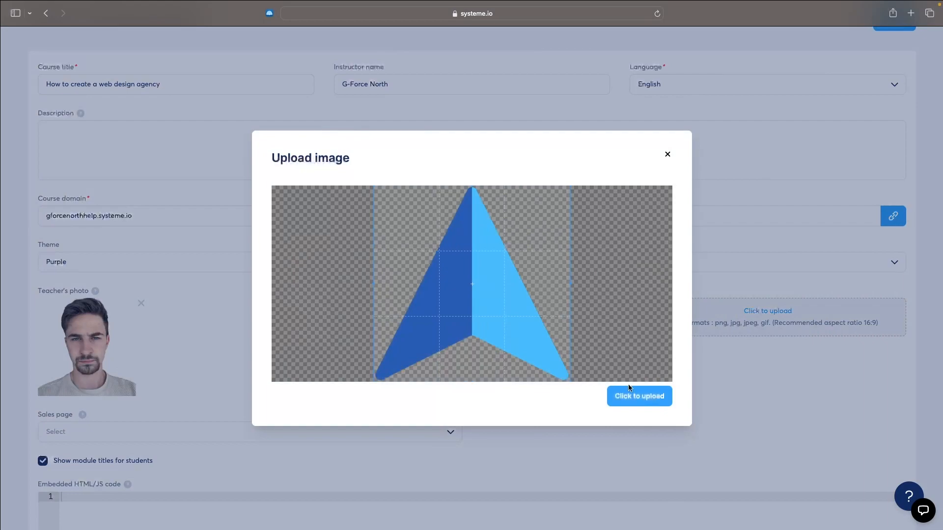
left_click(633, 395)
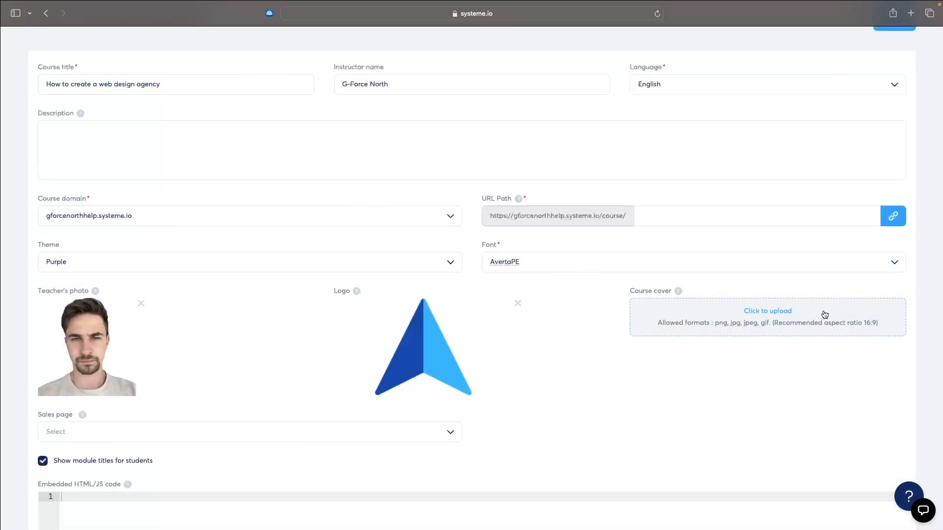
Upload "10 MIN WEBSITE.png" from the Thumbnails folder as the course cover
left_click(783, 311)
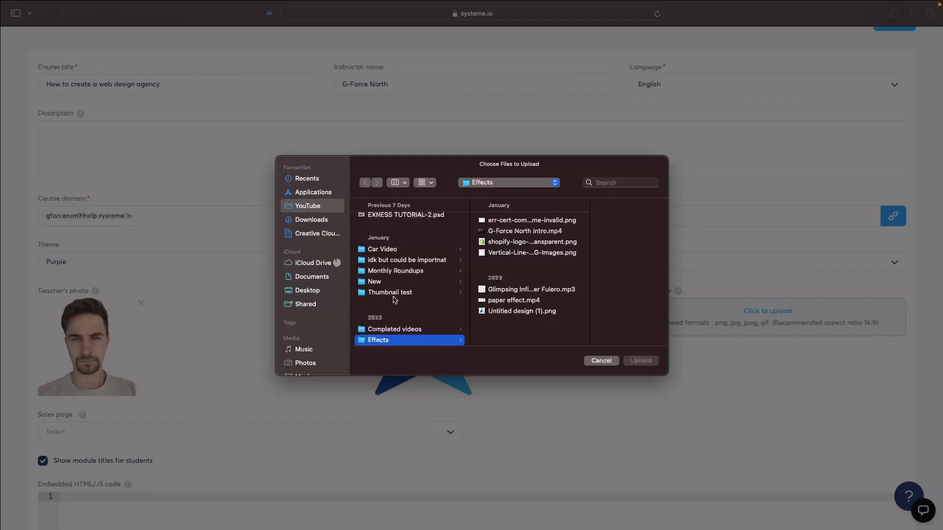
scroll(396, 292, "down", 2)
scroll(402, 338, "down", 1)
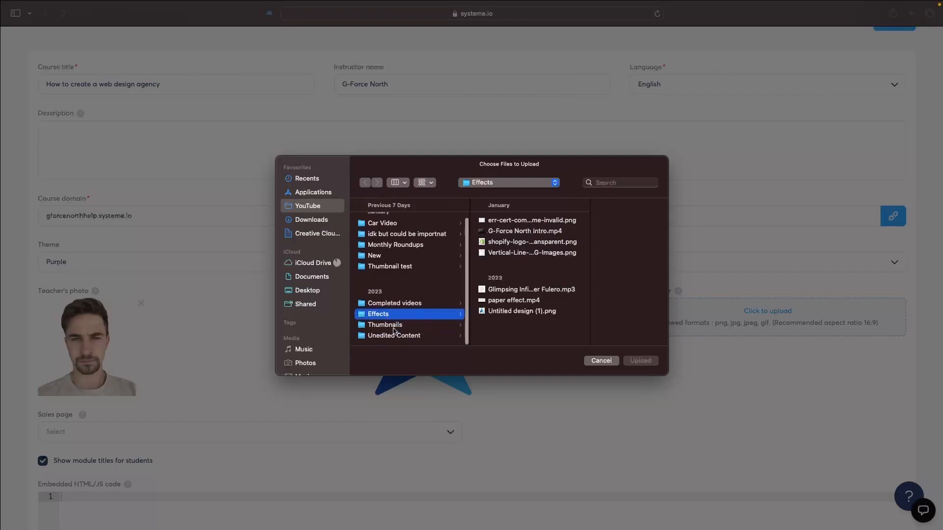
left_click(393, 325)
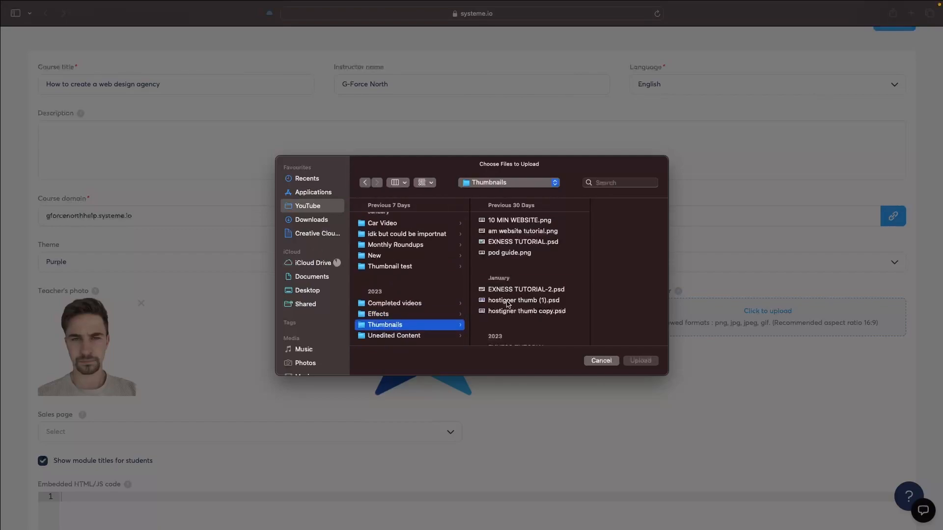
double_click(520, 221)
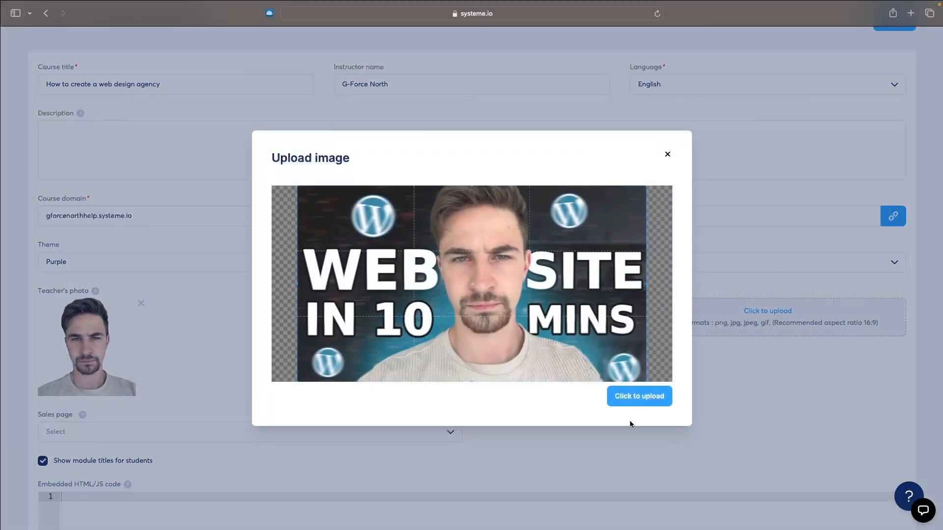
left_click(642, 399)
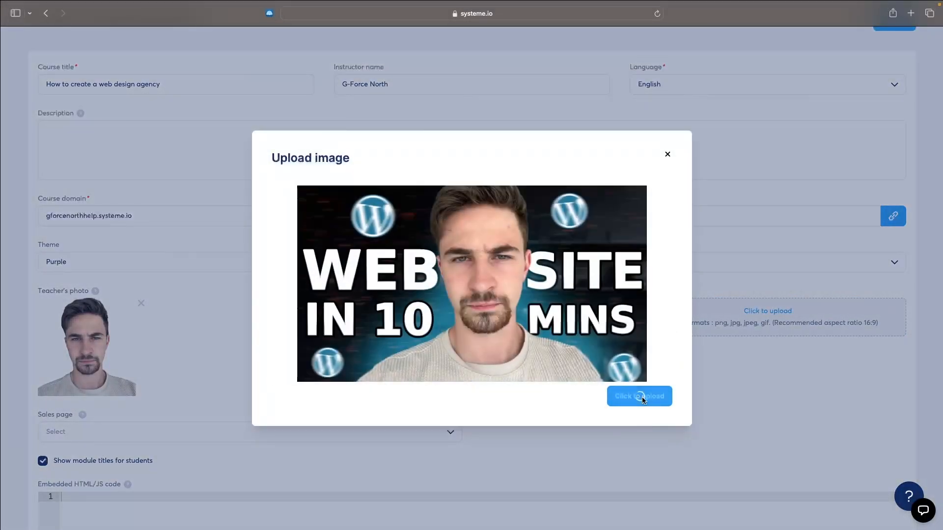
scroll(102, 249, "down", 5)
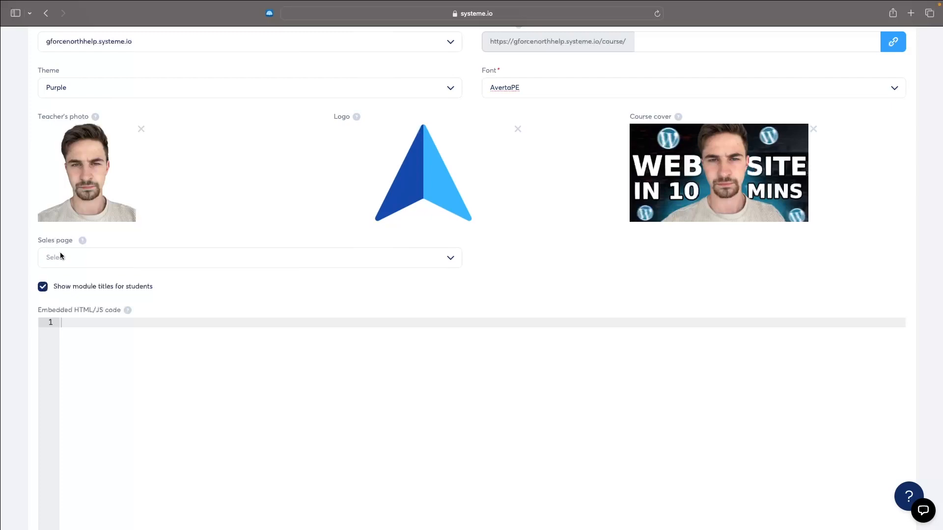
scroll(185, 254, "down", 2)
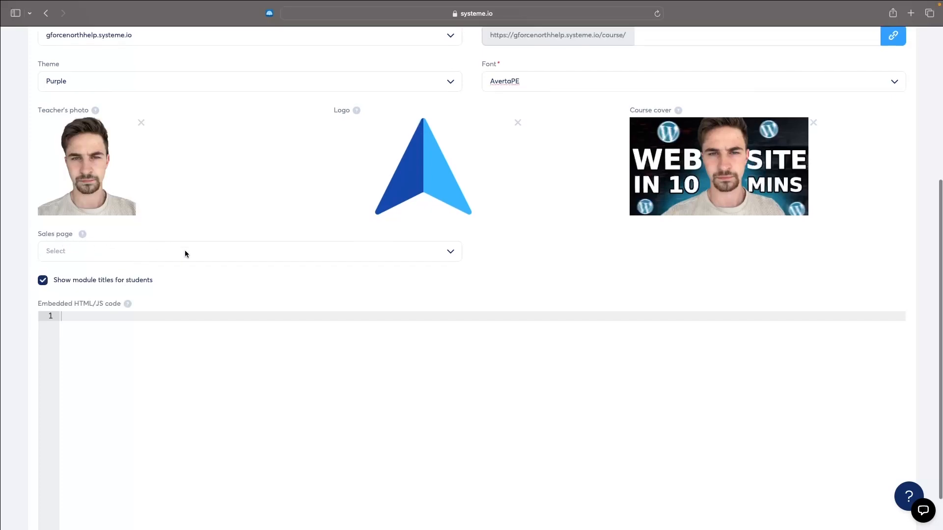
scroll(185, 254, "up", 6)
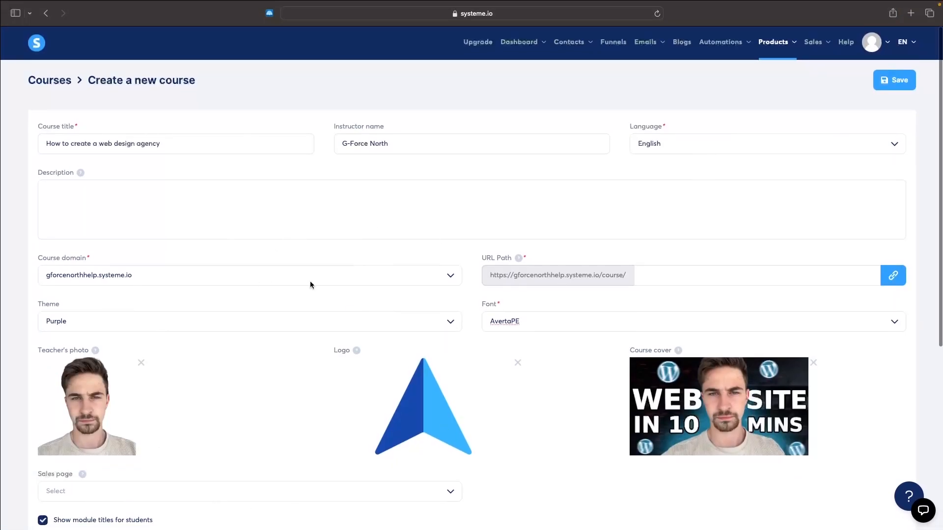
Set the course's URL path to "web" and save the new course
left_click(902, 81)
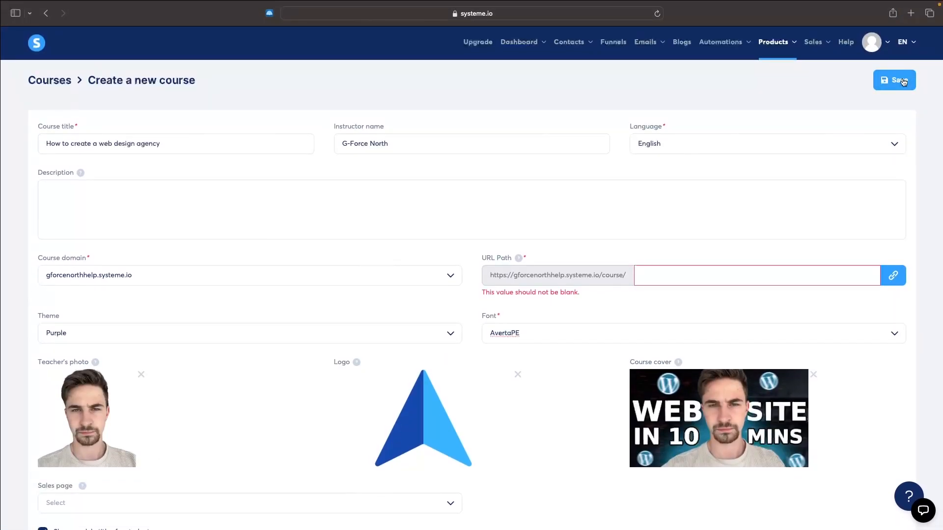
left_click(686, 283)
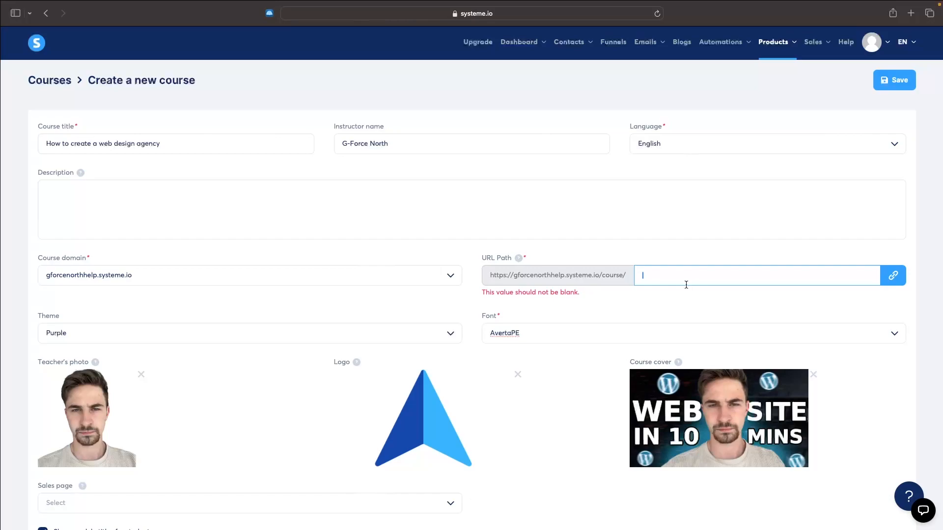
type("web")
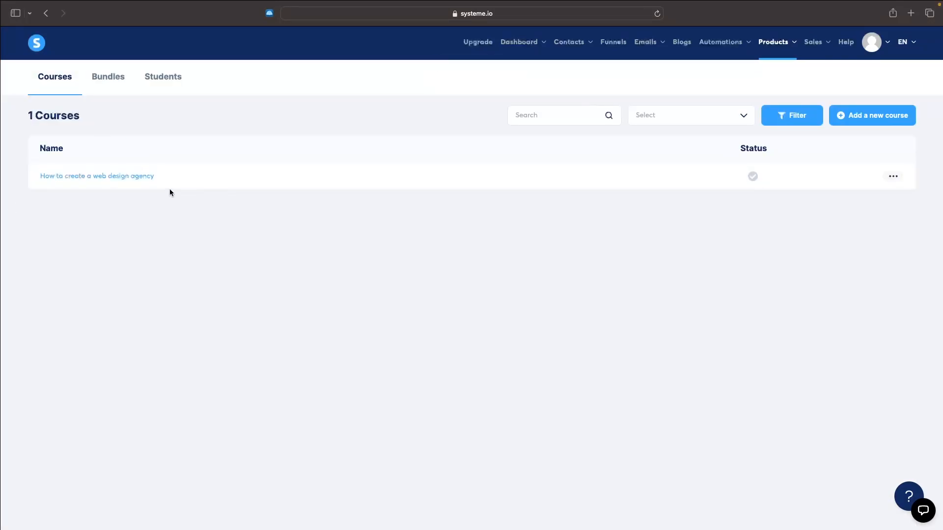
Open the web design agency course and create a module named "Module 1 - Setting up your agency"
left_click(137, 177)
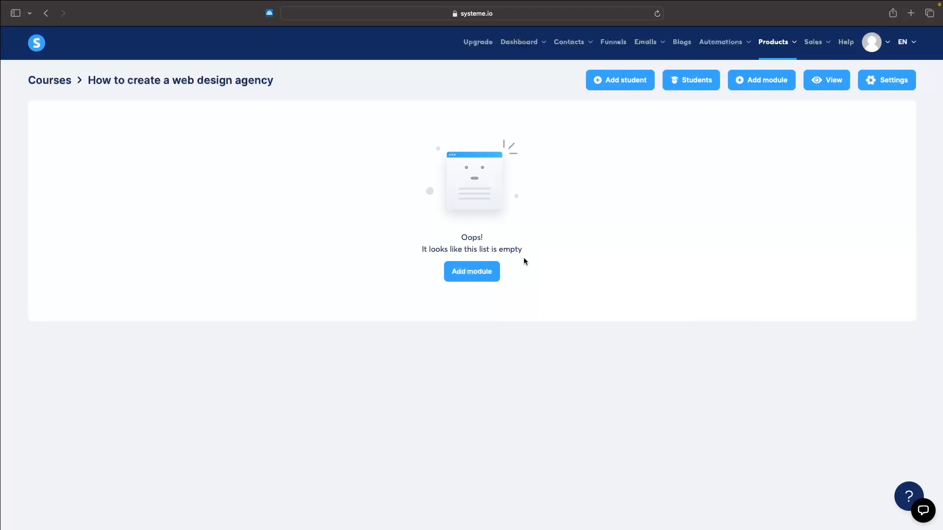
left_click(464, 276)
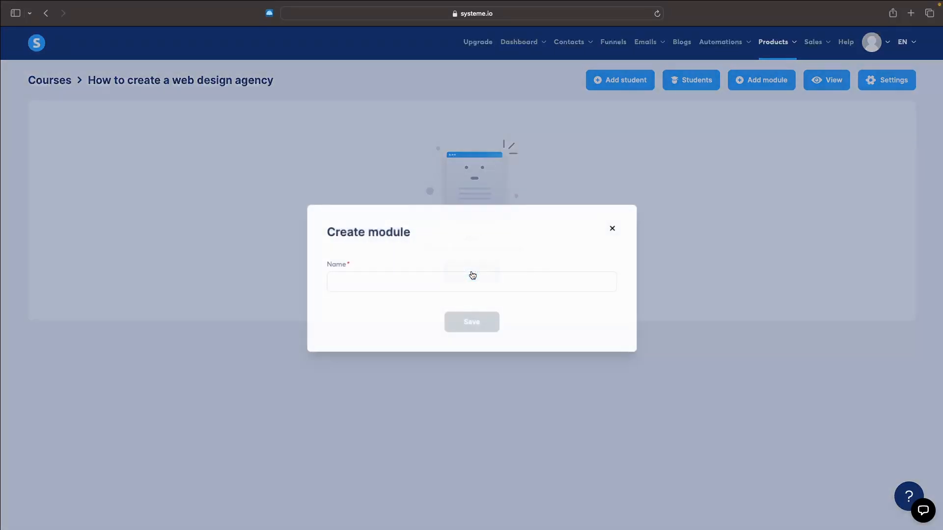
left_click(448, 283)
type("Module 1 - Setting up your agency")
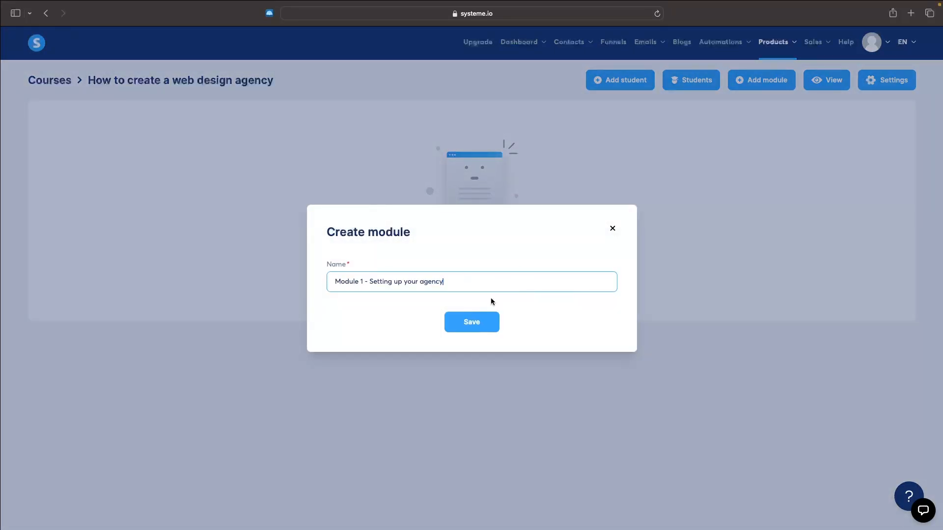
left_click(484, 316)
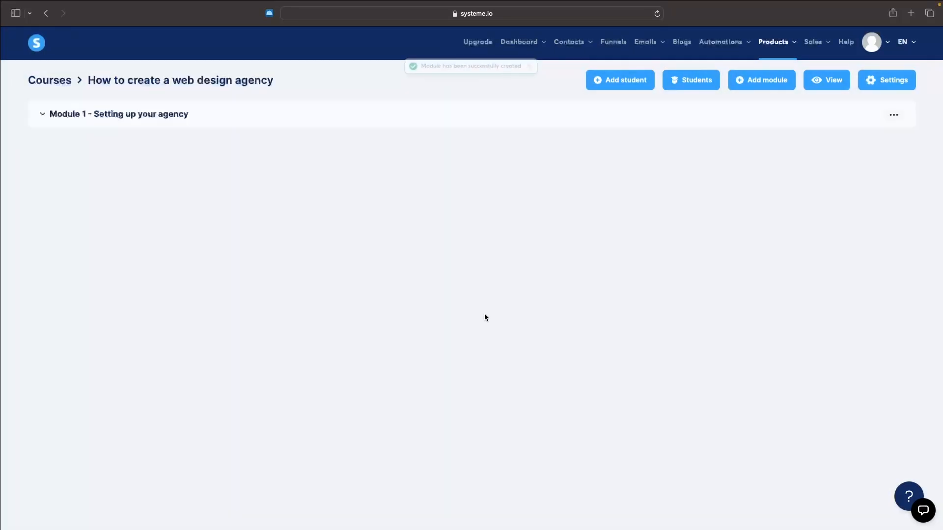
Start a new lecture in Module 1 named "How to buy a domain for your agency", keeping comments disabled
left_click(73, 115)
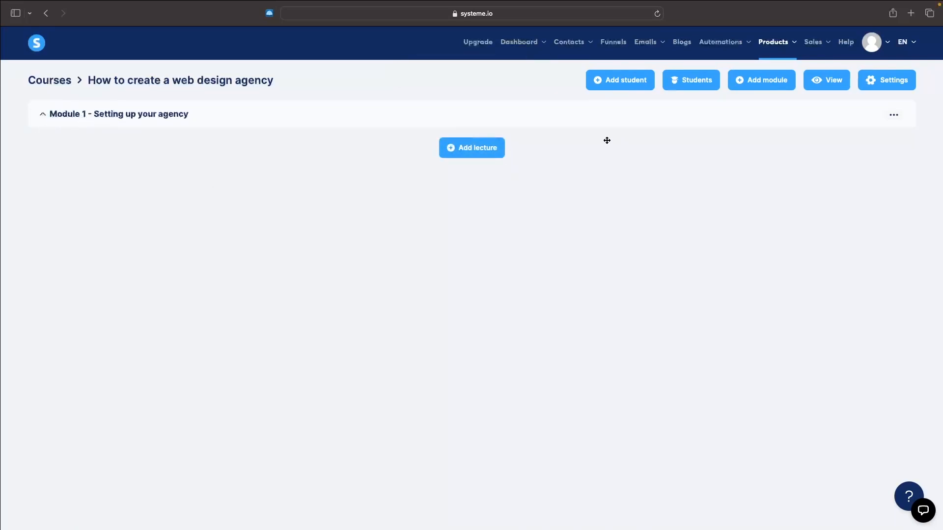
left_click(474, 149)
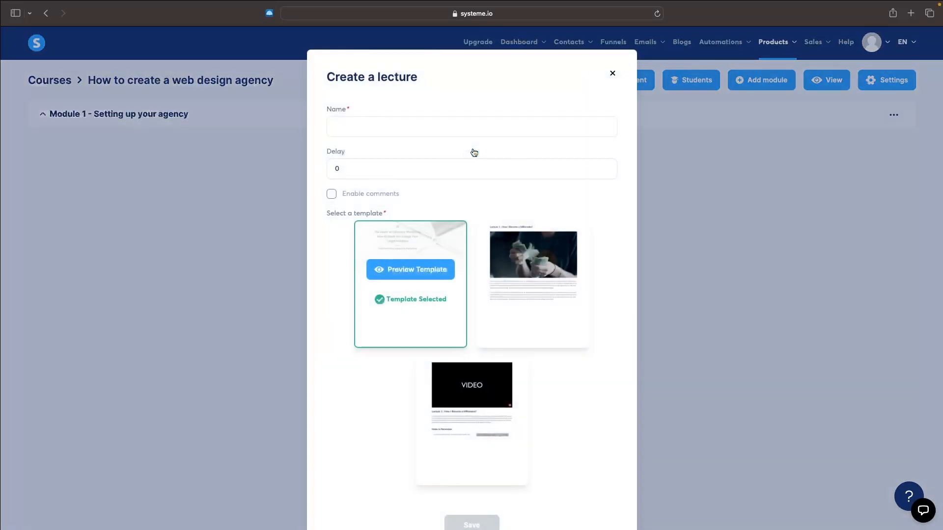
left_click(419, 126)
type("How to buy a domain for your agency")
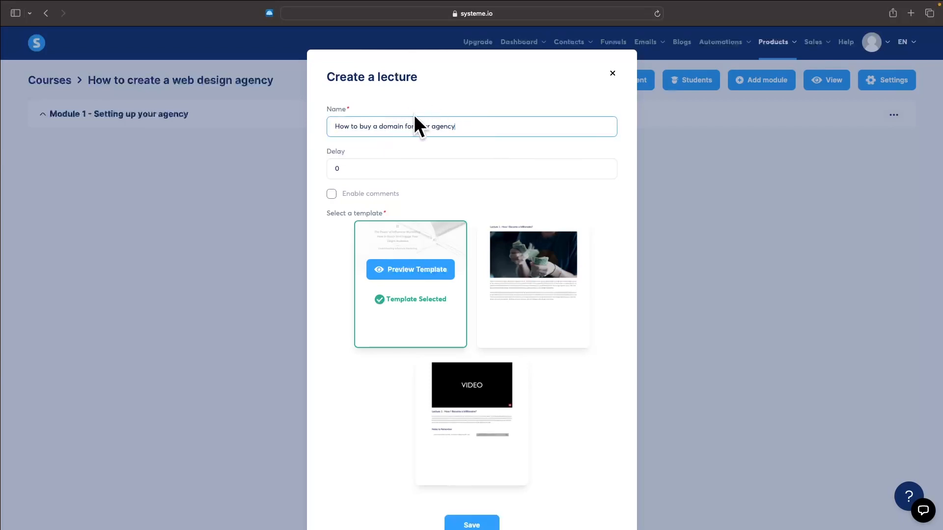
left_click(332, 194)
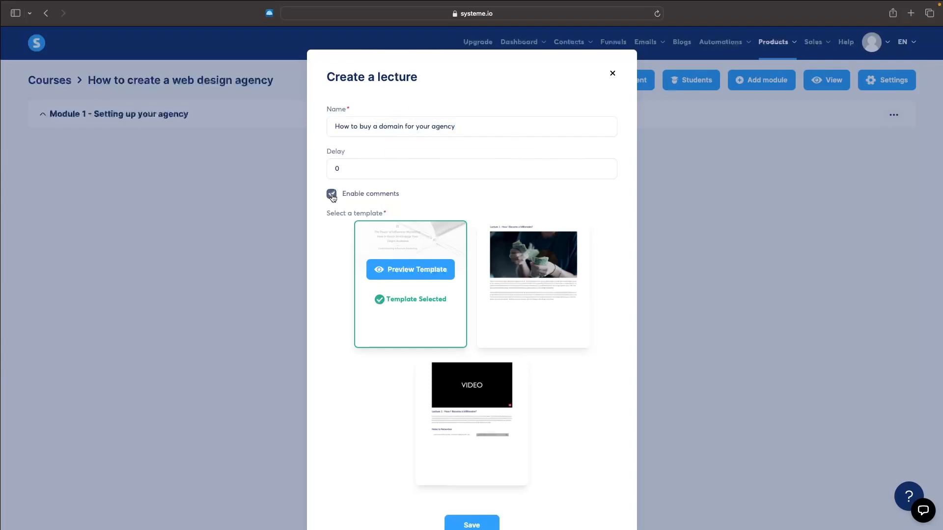
left_click(360, 194)
Preview the influencer marketing and "How did I Become a Millionaire?" lecture templates, and return to the lecture form
left_click(411, 269)
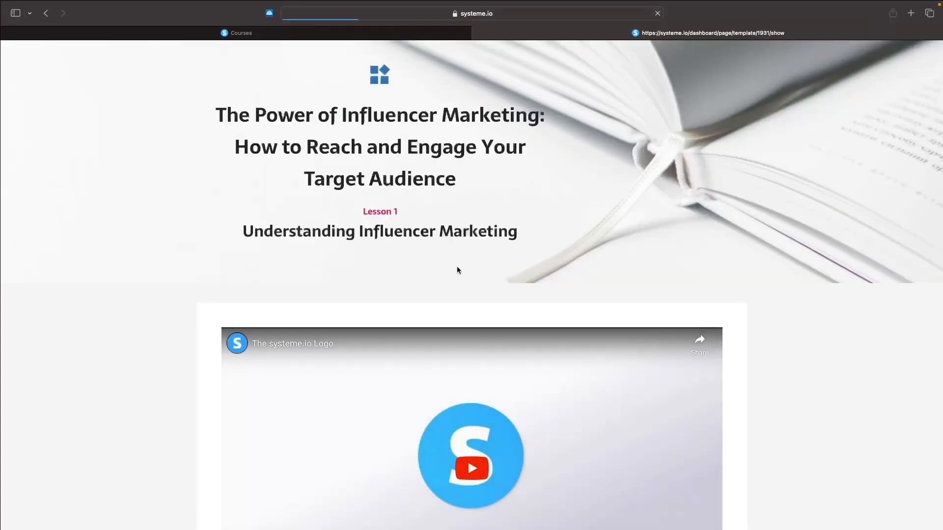
scroll(457, 267, "down", 7)
scroll(468, 277, "down", 9)
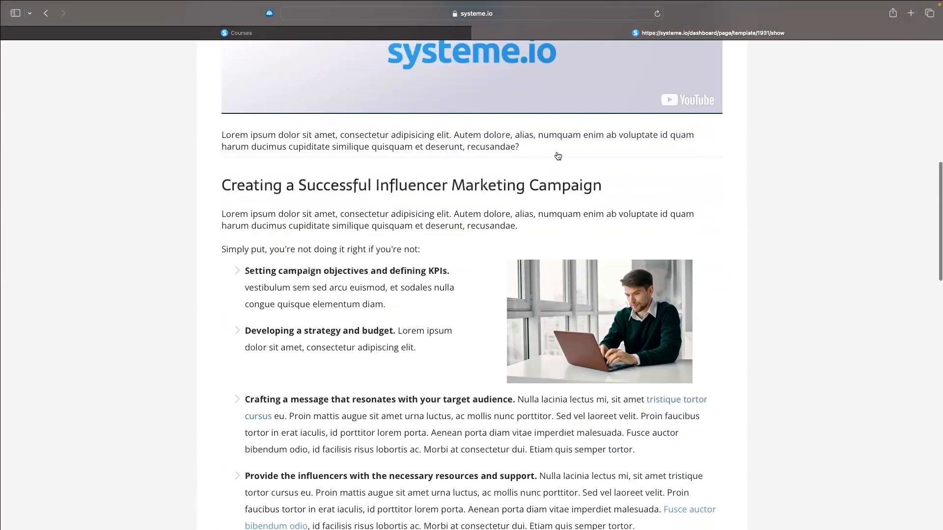
scroll(558, 122, "up", 6)
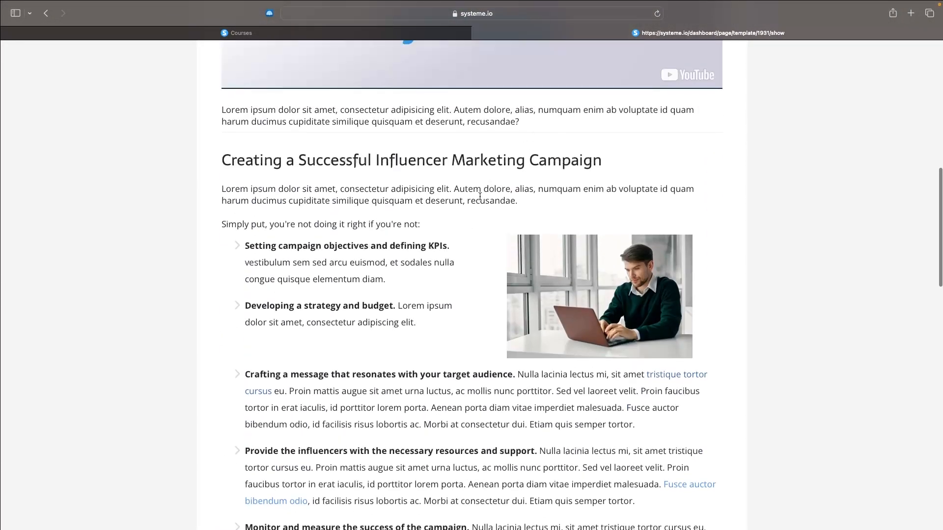
left_click(352, 33)
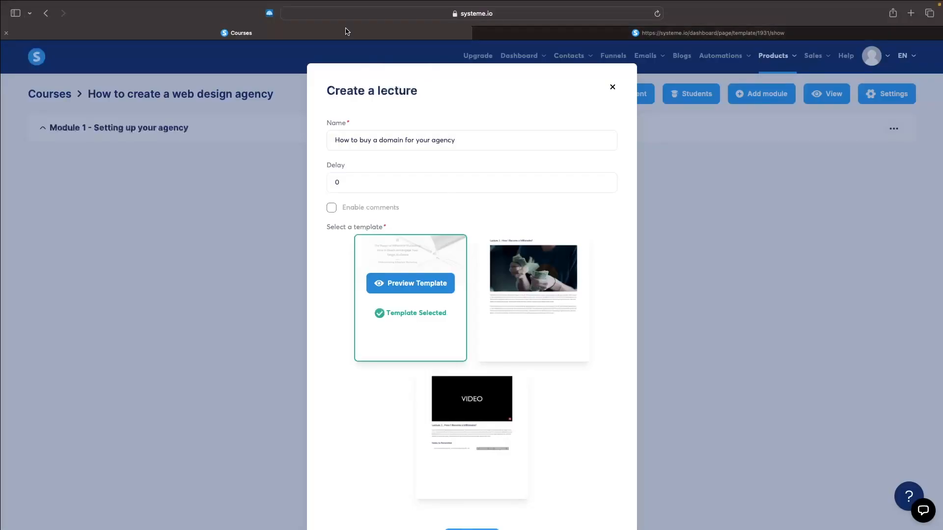
mouse_move(537, 324)
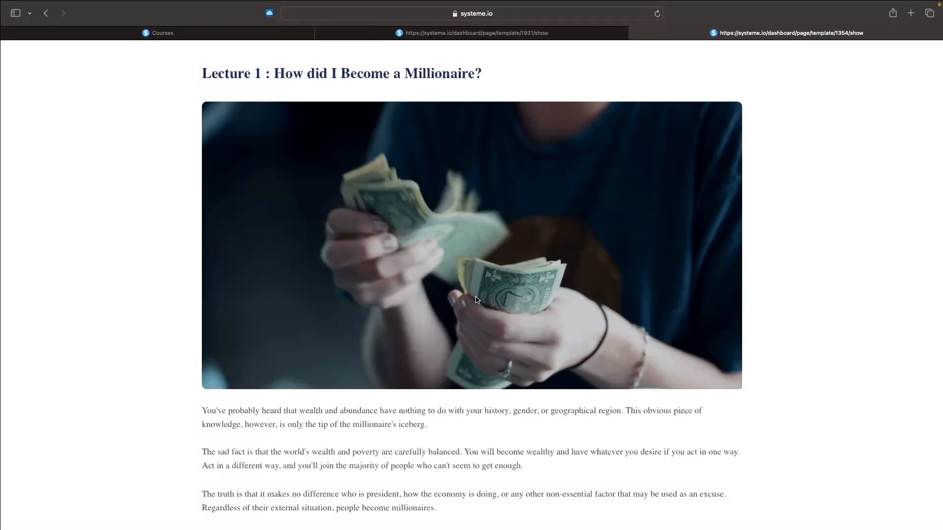
scroll(465, 308, "down", 10)
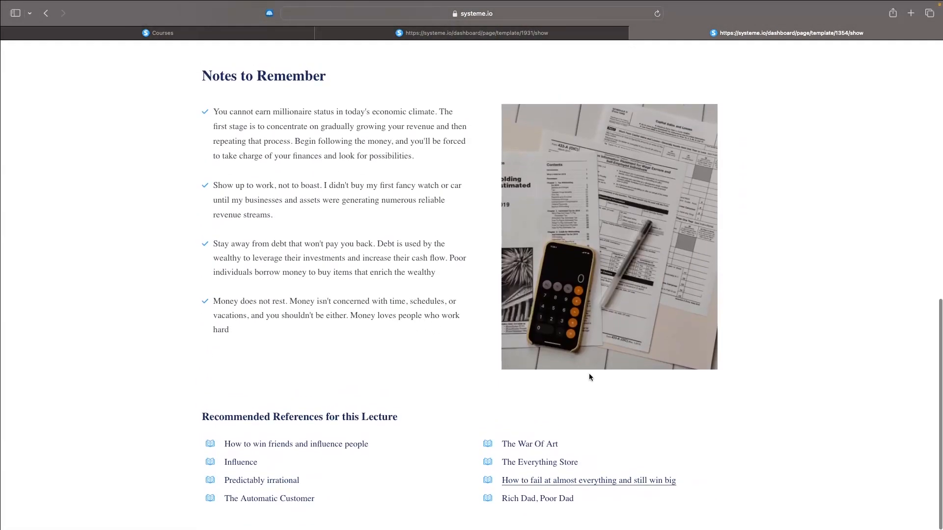
scroll(609, 288, "up", 10)
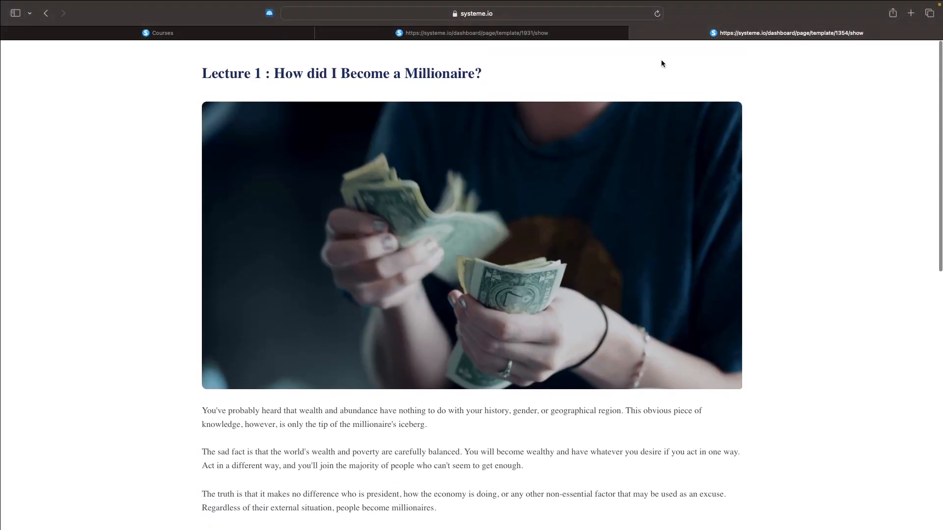
key("super+w")
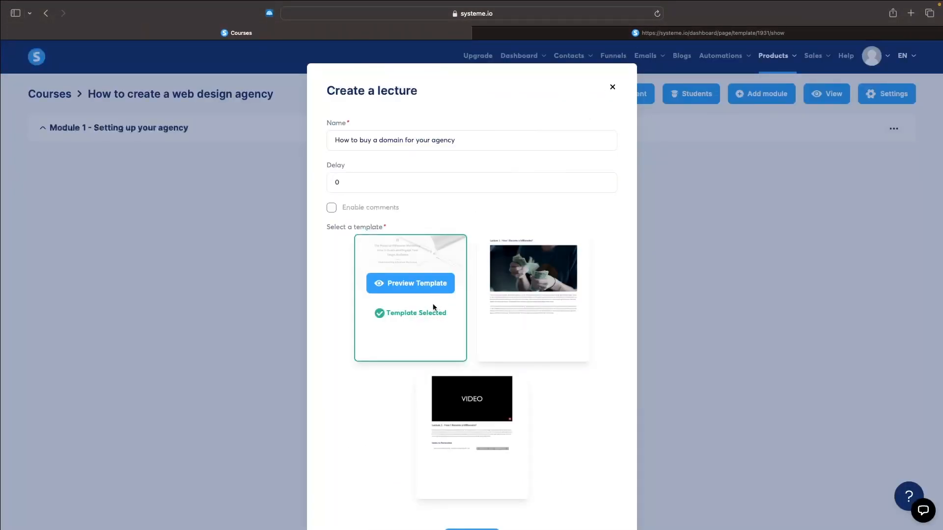
Save the lecture with the influencer marketing template and open it for editing
scroll(461, 393, "down", 2)
left_click(481, 485)
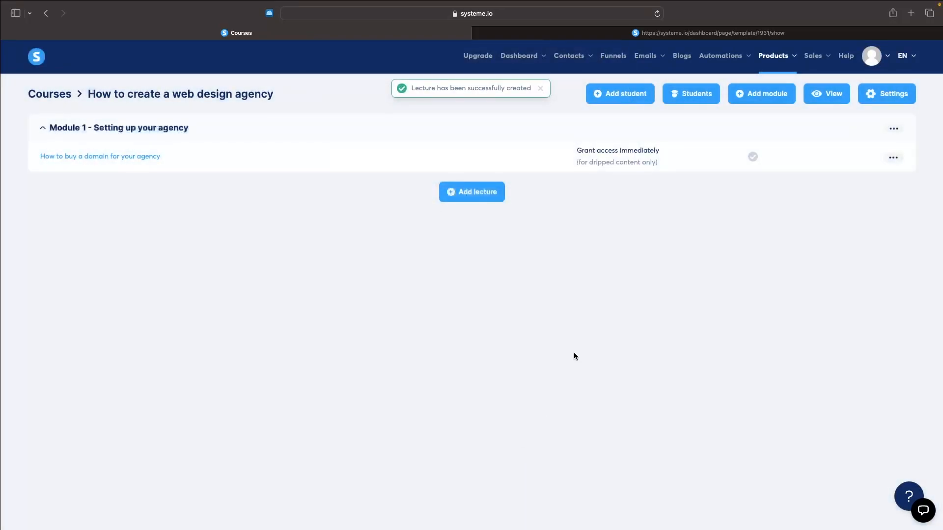
left_click(893, 157)
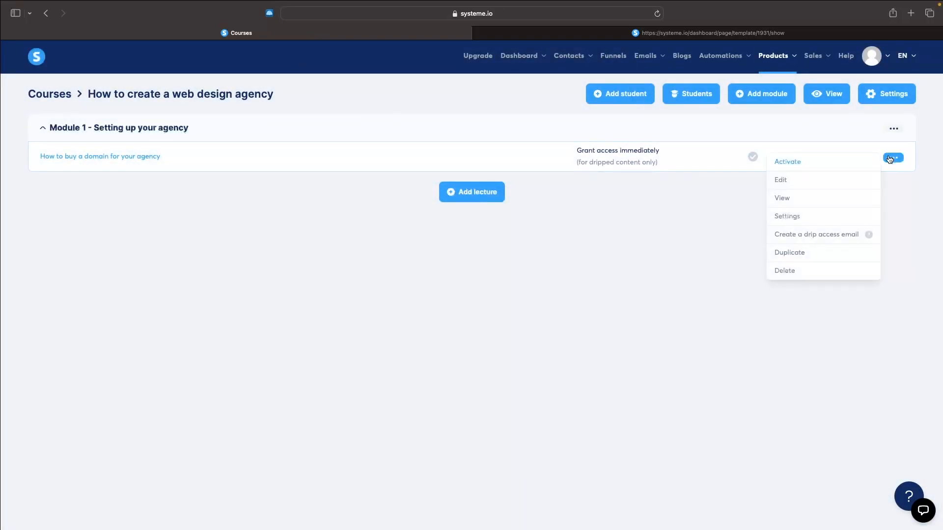
left_click(826, 179)
Change the video type of the lecture's systeme.io logo video to Upload file
scroll(651, 201, "down", 3)
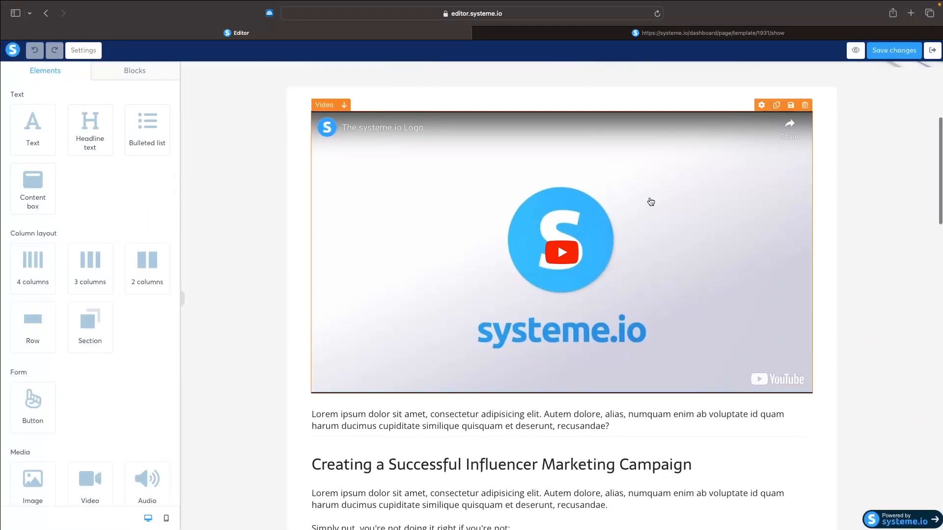
left_click(609, 201)
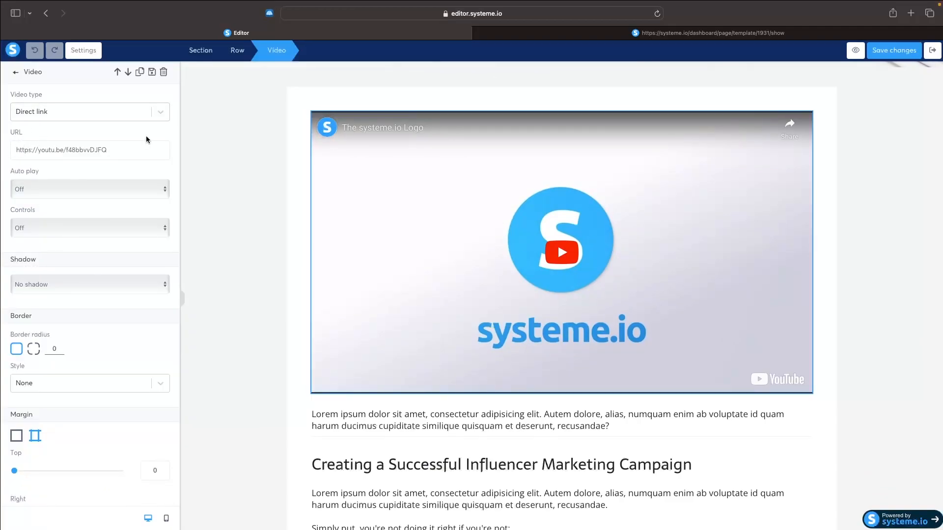
left_click_drag(127, 147, 19, 149)
left_click(70, 111)
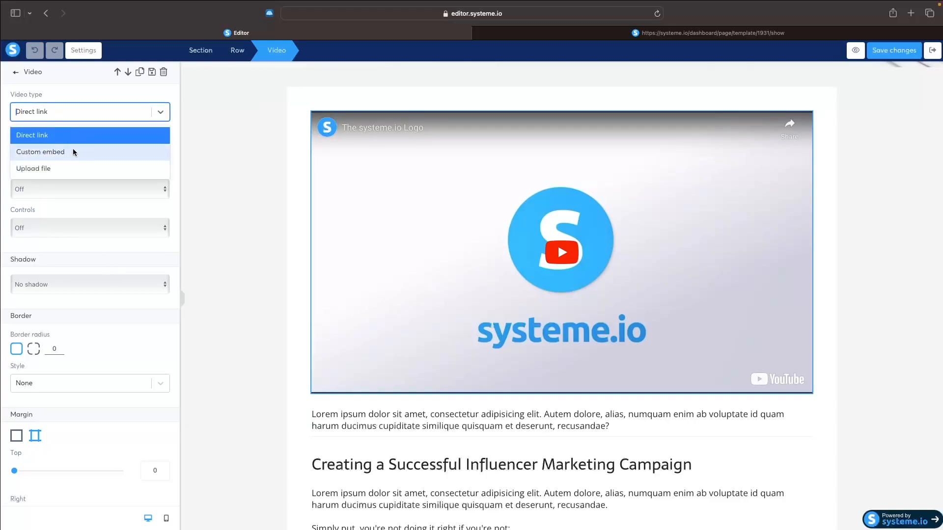
left_click(52, 169)
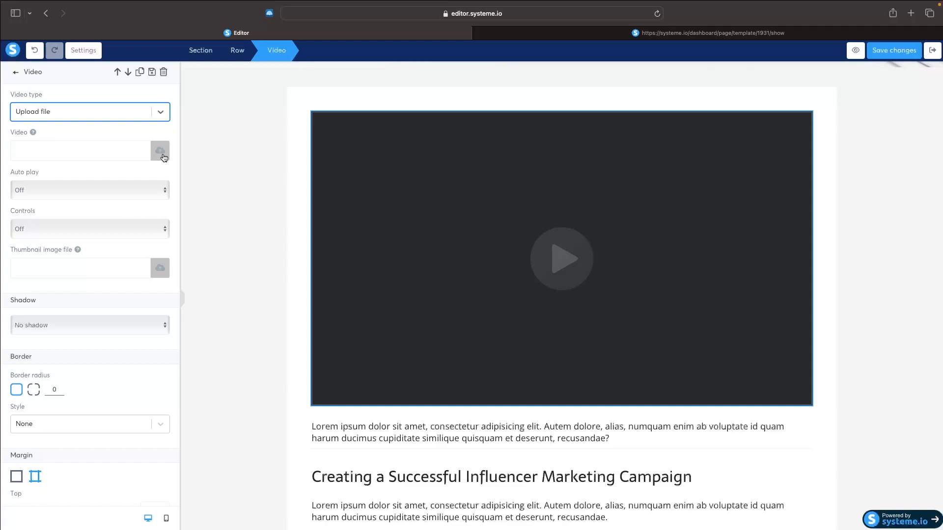
left_click(295, 219)
Delete the lorem ipsum text directly below the video together with the empty row that held it
scroll(295, 219, "down", 5)
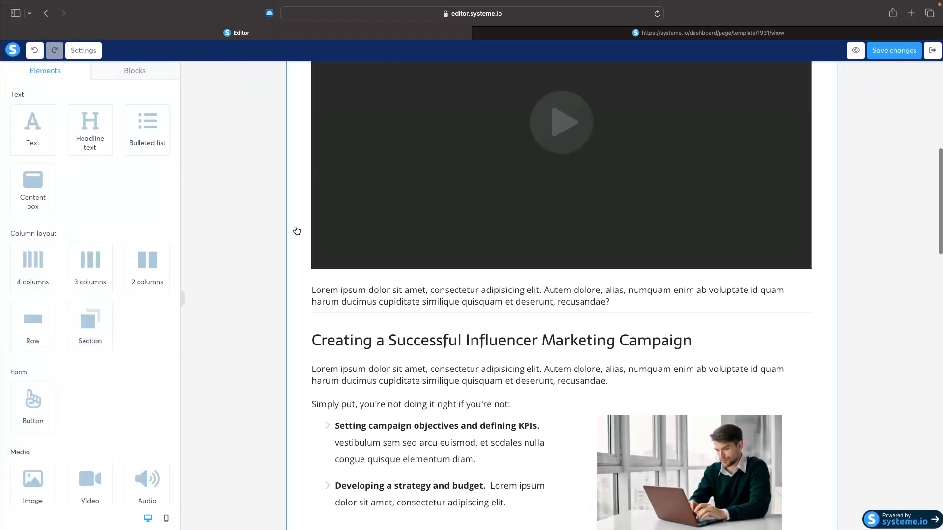
left_click(365, 250)
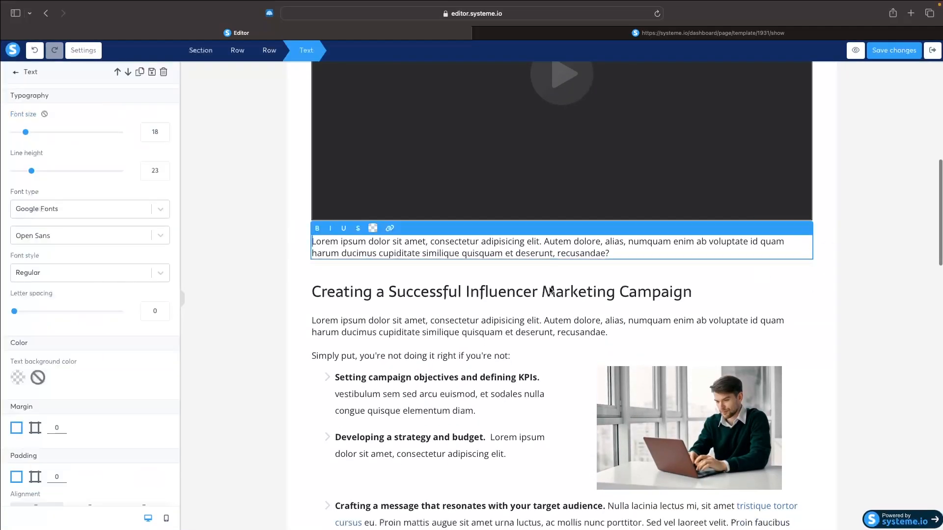
left_click(895, 254)
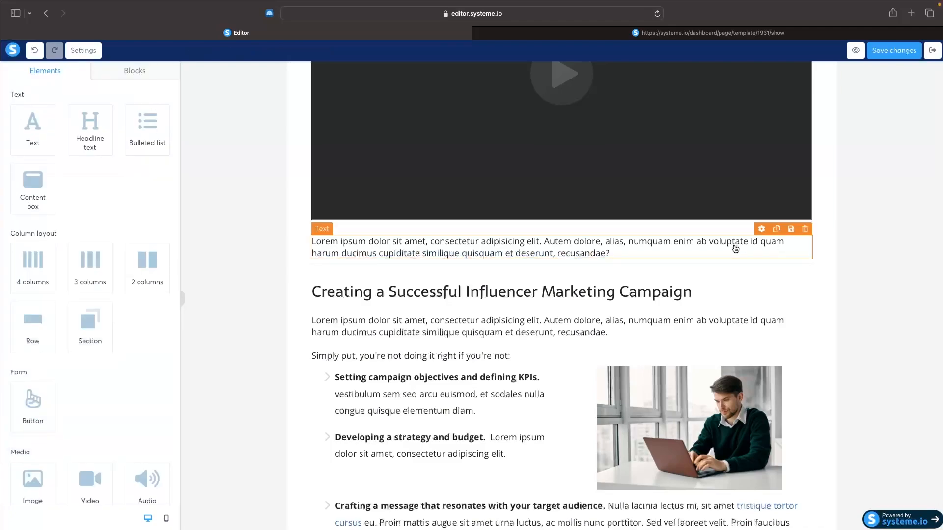
left_click(805, 229)
left_click(563, 280)
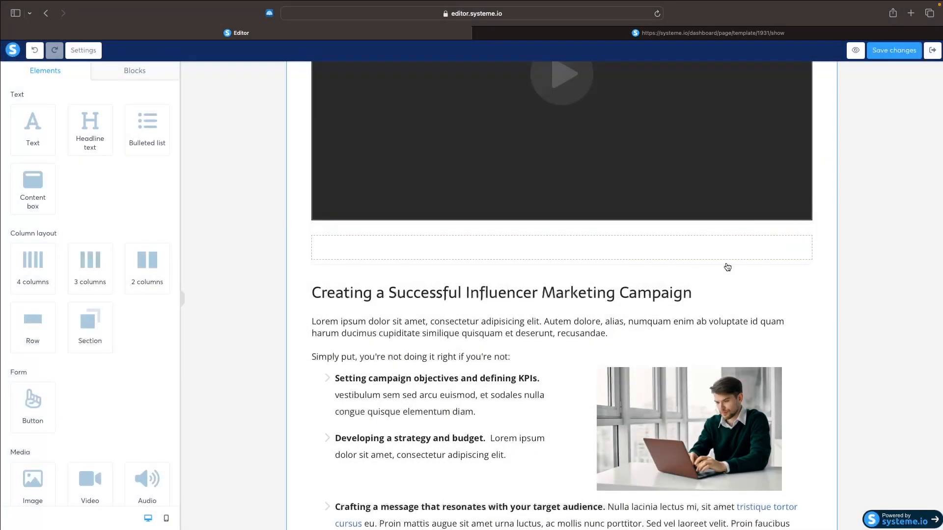
left_click(804, 224)
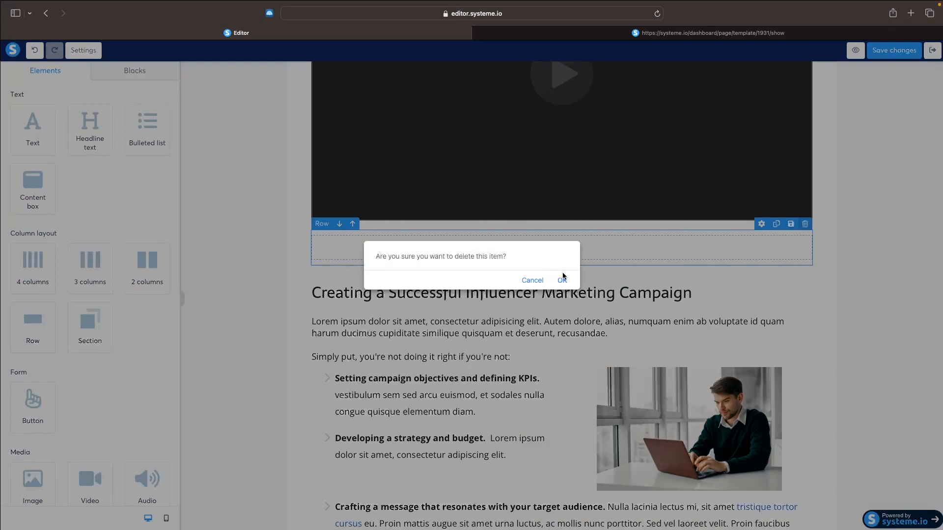
left_click(562, 280)
Replace the paragraph under "Identify Your Target Audiences" with the sample text "dsgf kjrngjrkgn rekjgnkjgn"
scroll(613, 294, "down", 10)
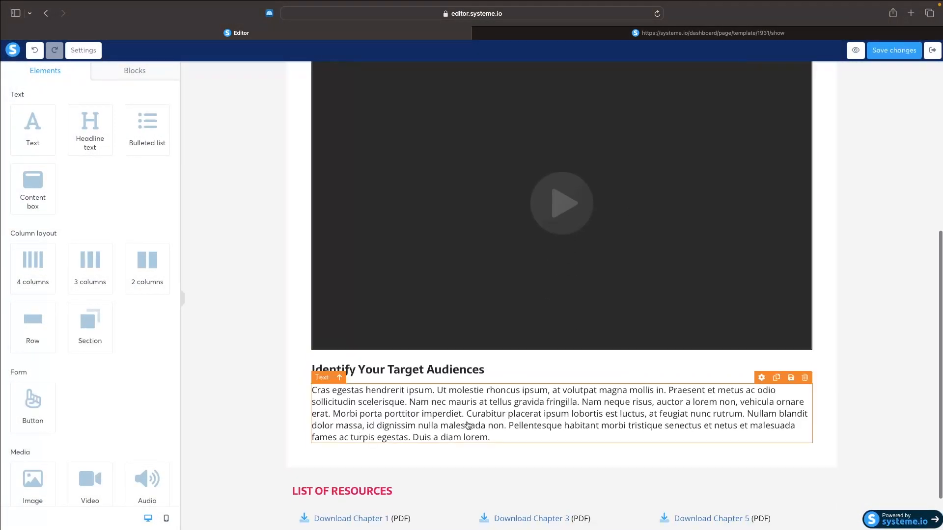
double_click(511, 418)
left_click(514, 434)
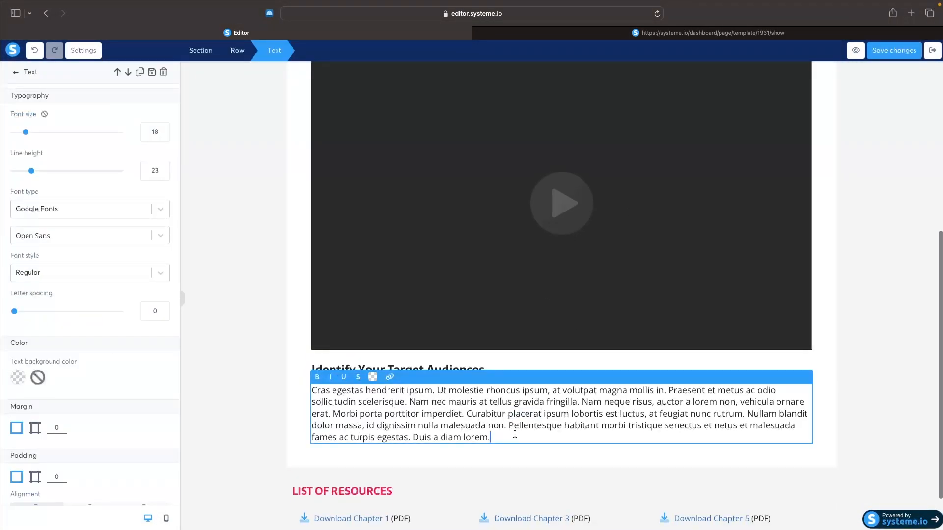
left_click_drag(514, 434, 305, 388)
type("dsgf kjr")
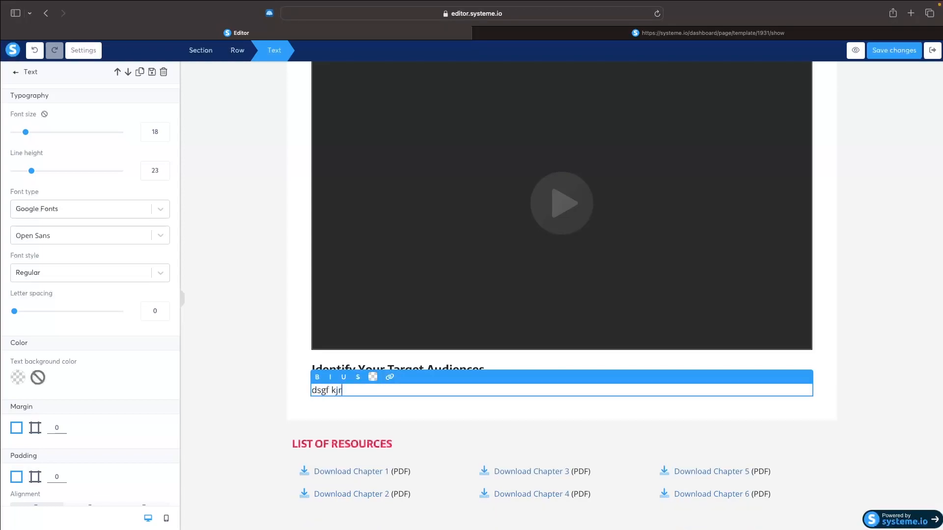
type("ngjrkgn rekjgnkjgn")
left_click(350, 401)
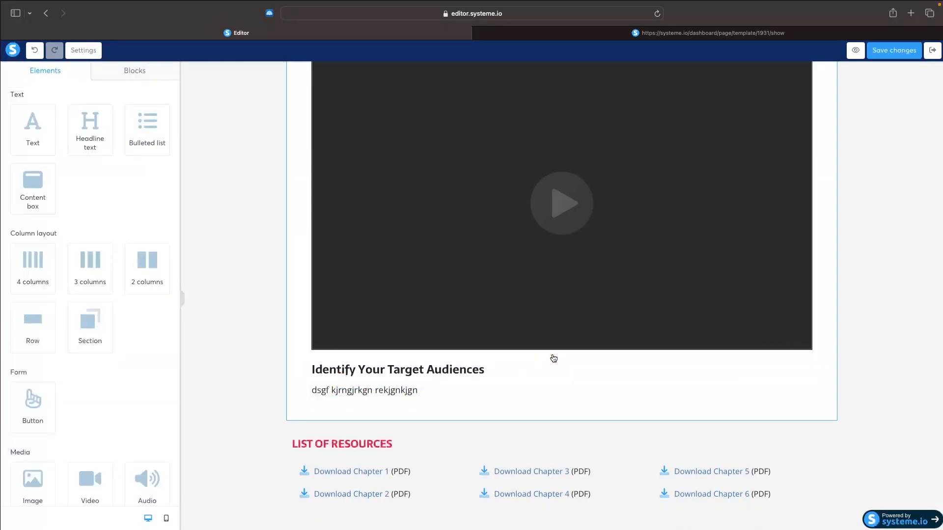
Delete the "Identify Your Target Audiences" heading and the sample text beneath it from the lecture page
left_click(804, 354)
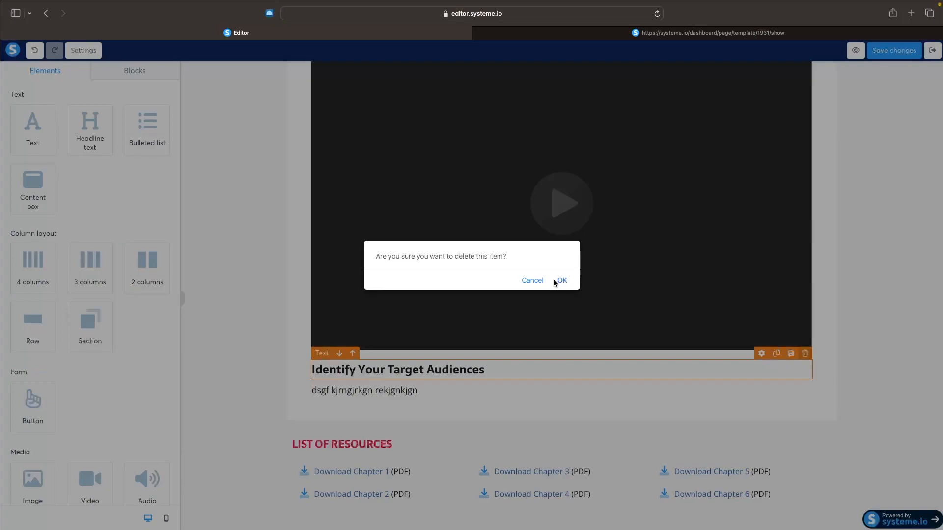
left_click(561, 280)
left_click(433, 398)
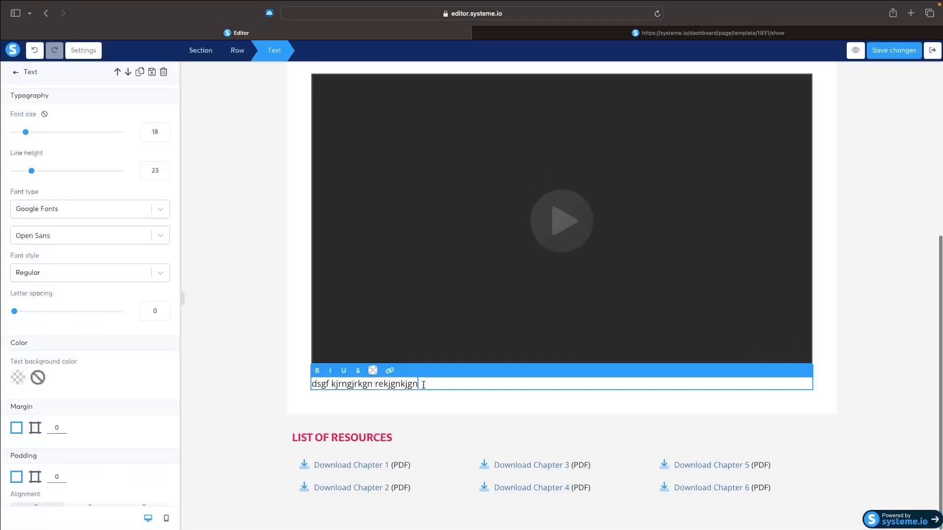
key("super+a")
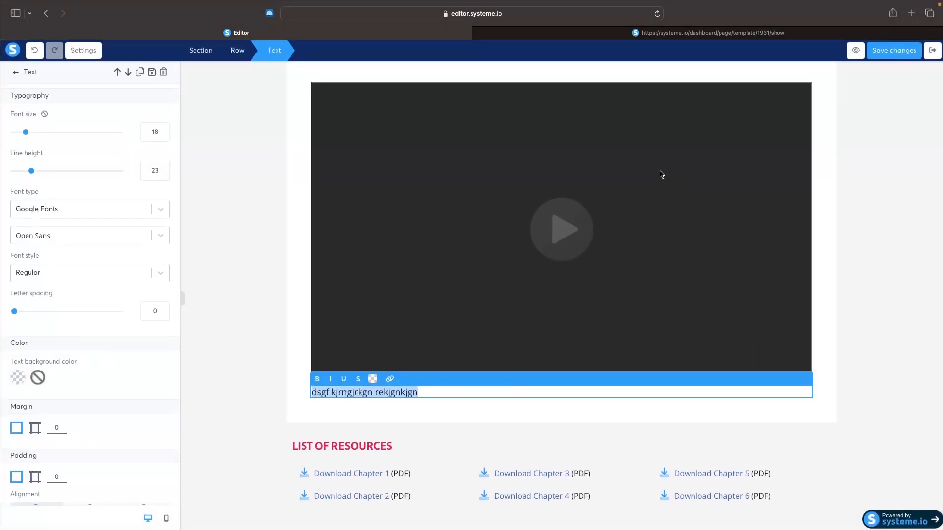
left_click(574, 177)
left_click(804, 380)
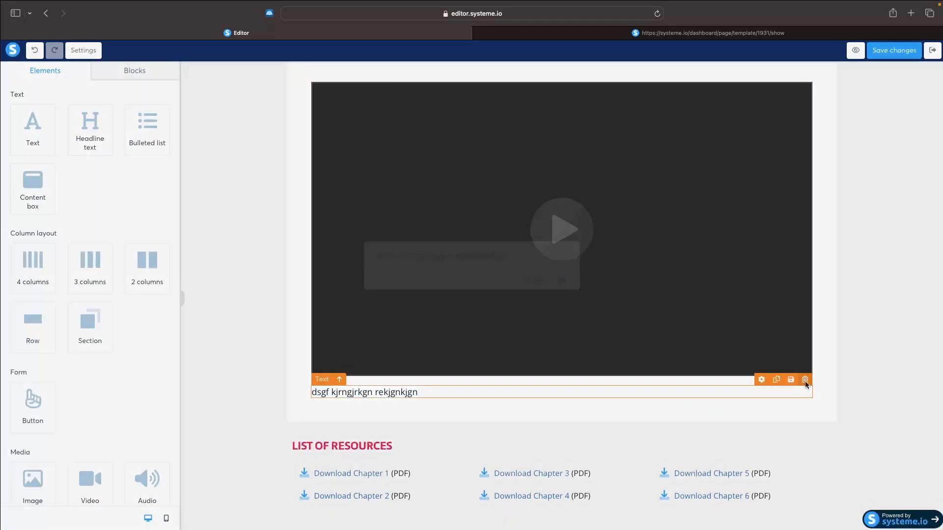
left_click(560, 280)
Replace the main heading of the lecture page with "Web design agency course"
scroll(702, 255, "up", 5)
scroll(712, 250, "up", 1)
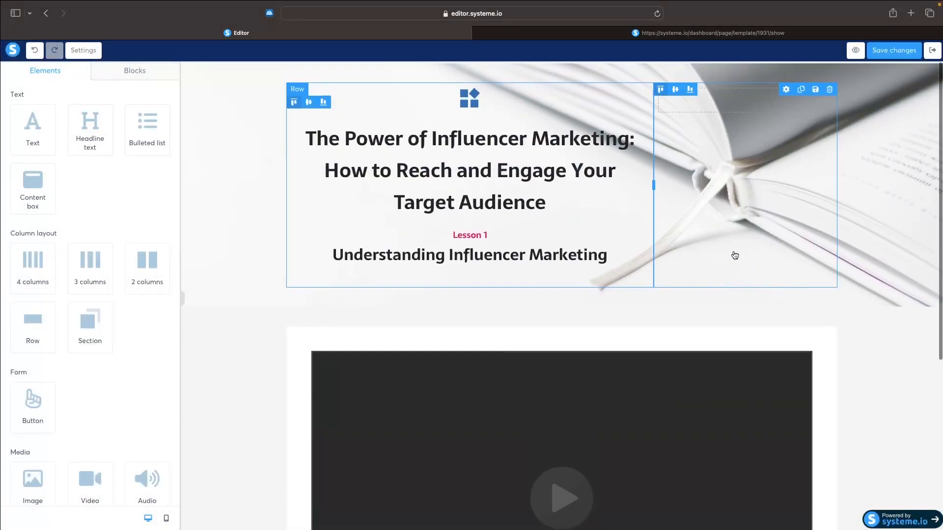
left_click(546, 199)
left_click_drag(546, 199, 296, 134)
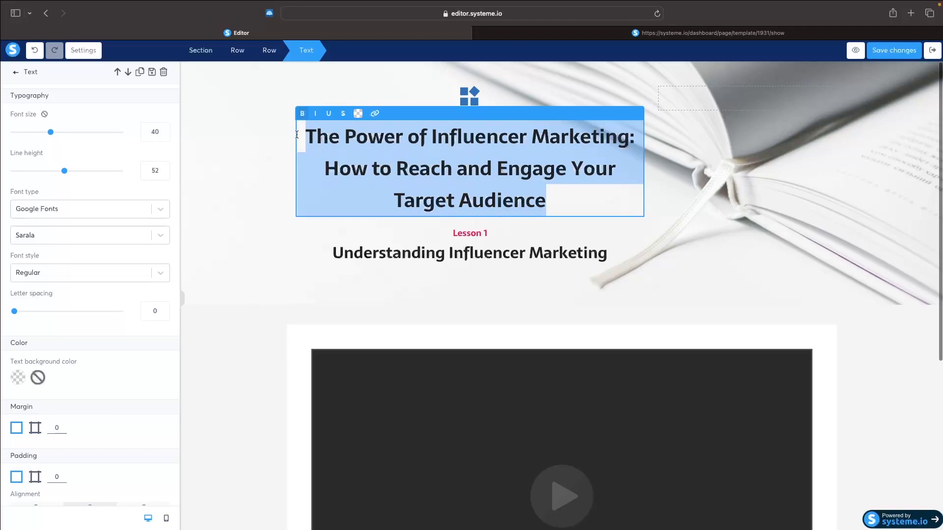
type("Web design agency course")
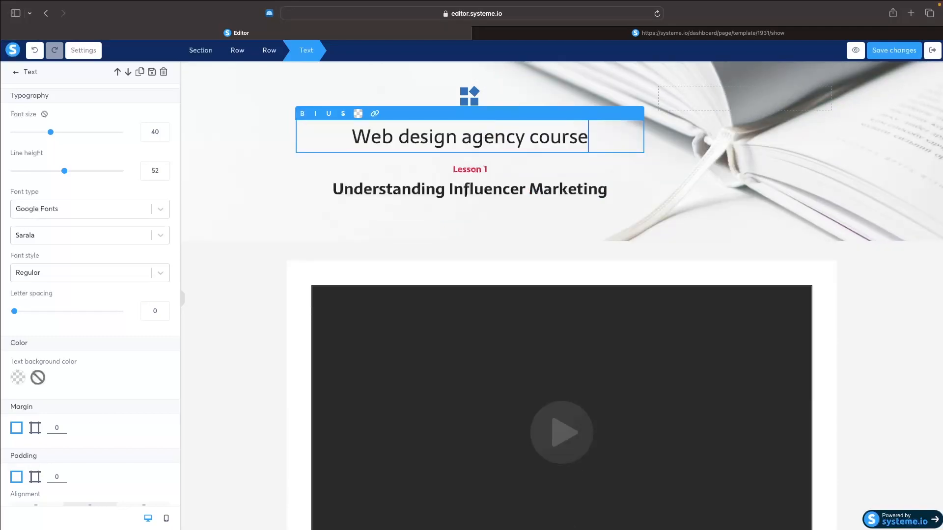
Replace the "Understanding Influencer Marketing" subtitle with "How to buy a domain" and return to the course overview
left_click(435, 193)
triple_click(435, 193)
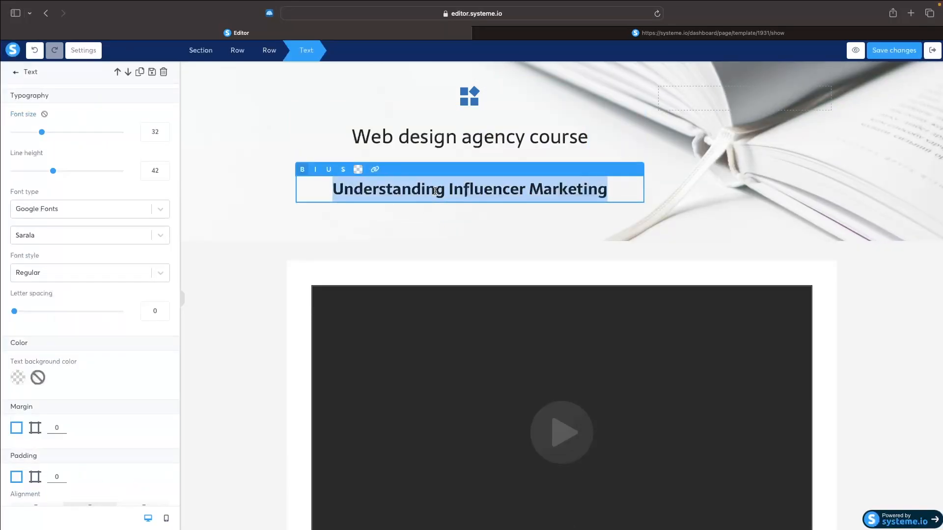
type("How to ")
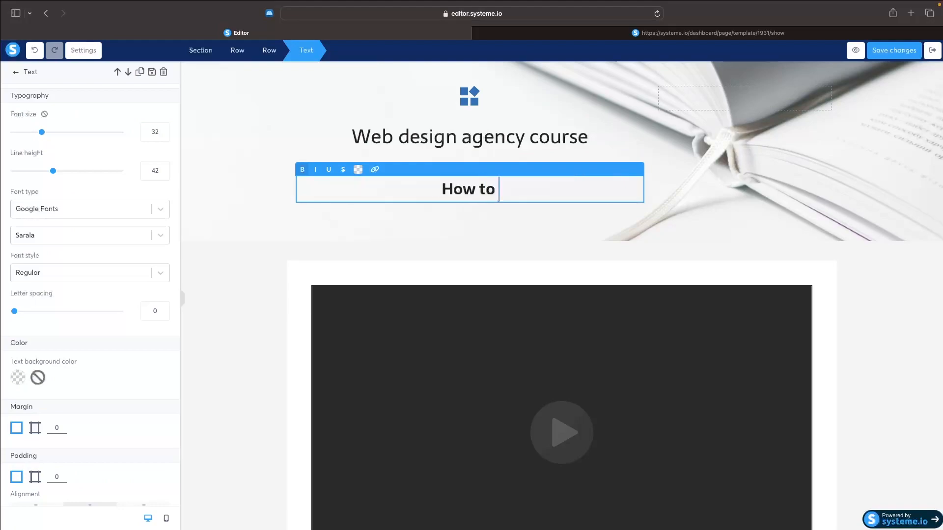
type("buy a domain")
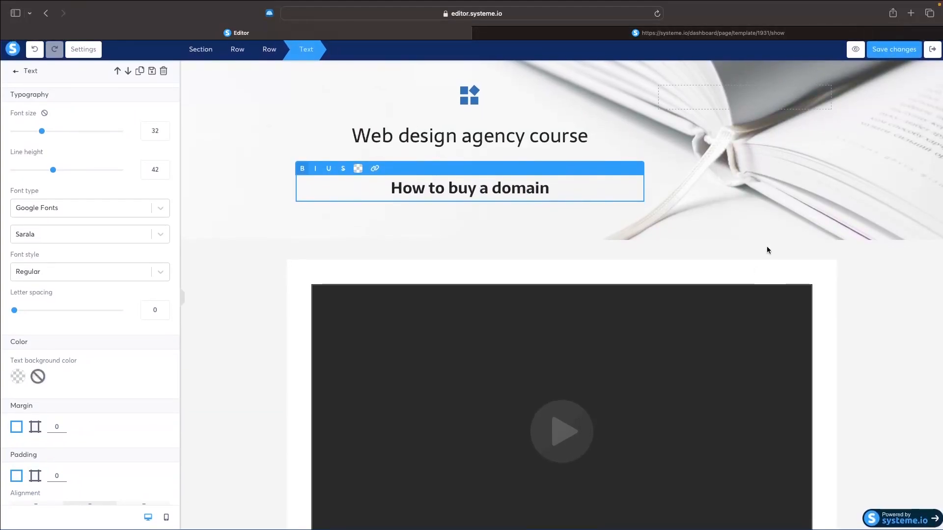
scroll(727, 325, "down", 1)
scroll(727, 326, "up", 1)
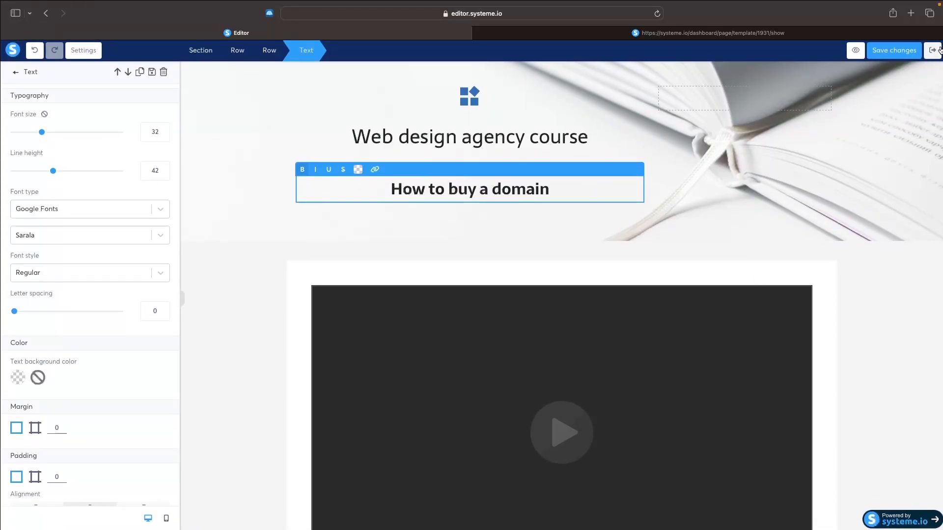
left_click(932, 52)
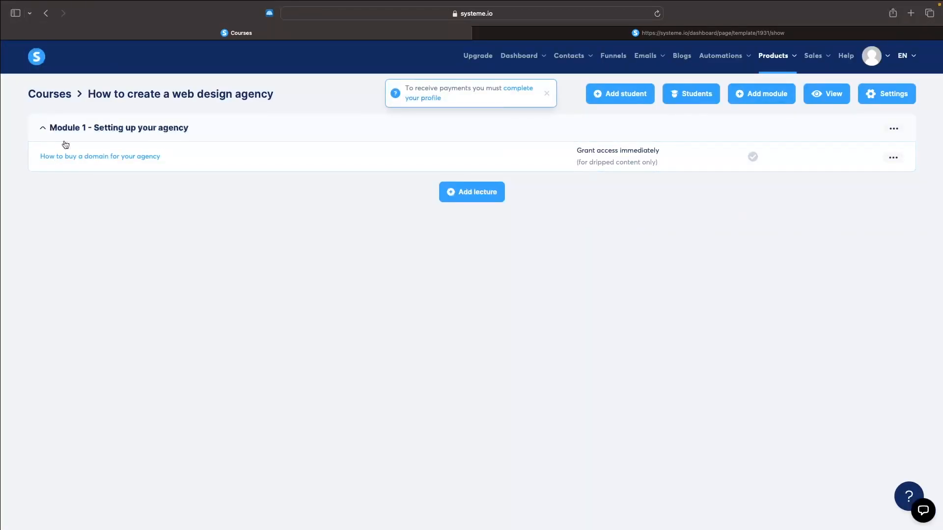
View the form for a new lecture in Module 1, close it without creating one and collapse the module
left_click(444, 195)
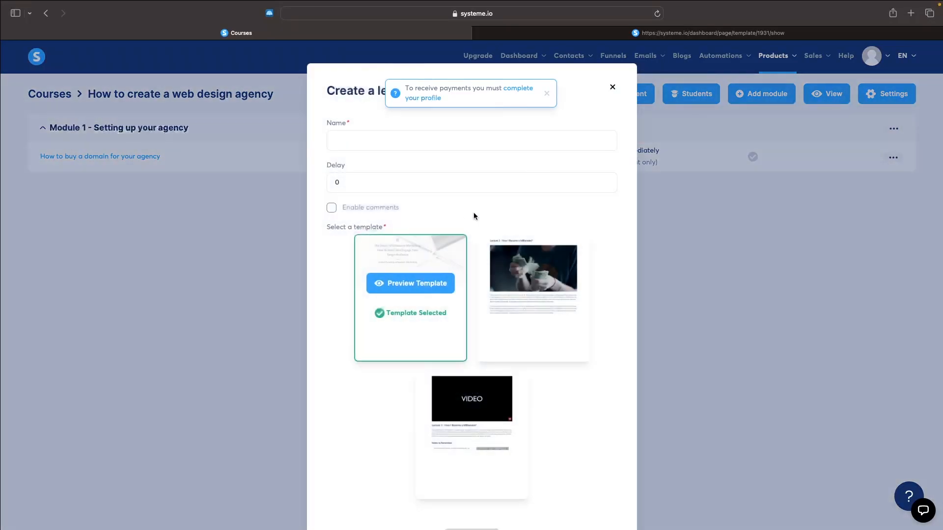
left_click(613, 88)
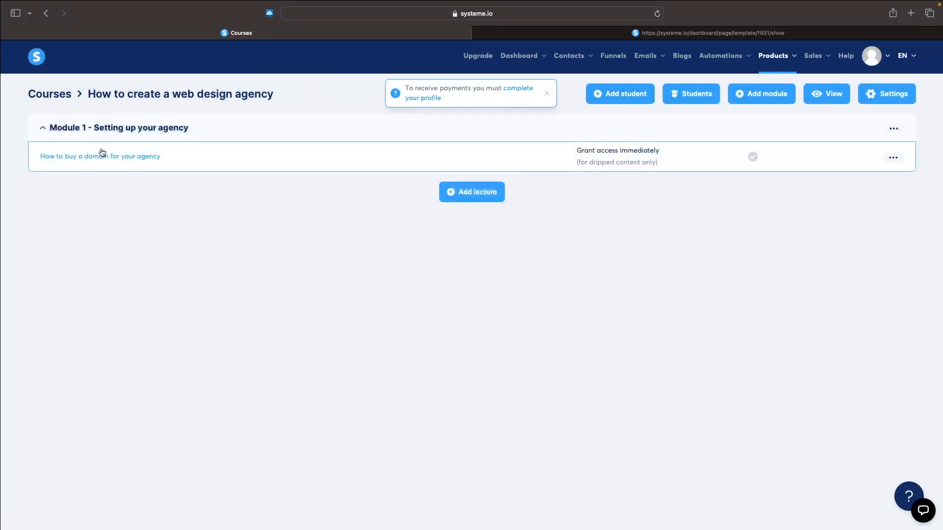
left_click(51, 129)
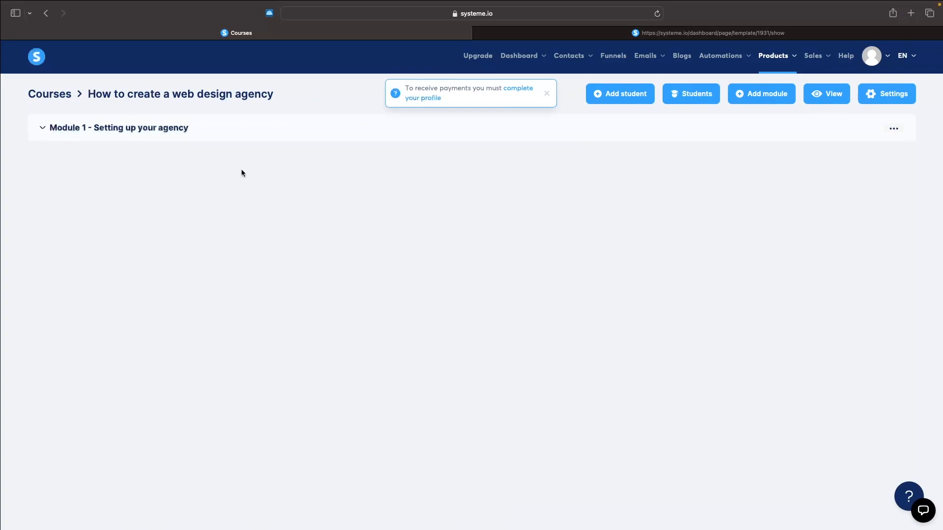
Add a second course module named "Module 2 - griohgskjdngkjreng" and expand it
left_click(756, 96)
left_click(385, 296)
type("Mod")
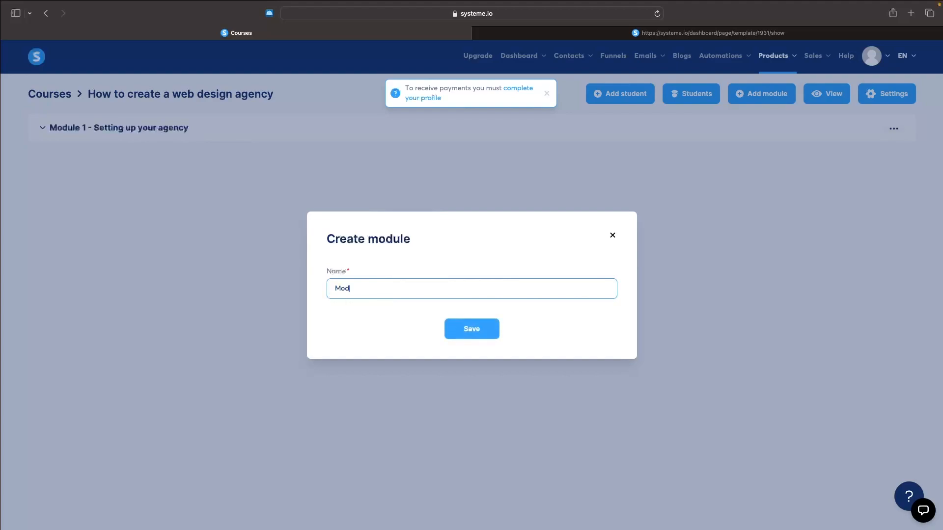
type("ule 2 - griohgskjdngkjreng")
left_click(472, 328)
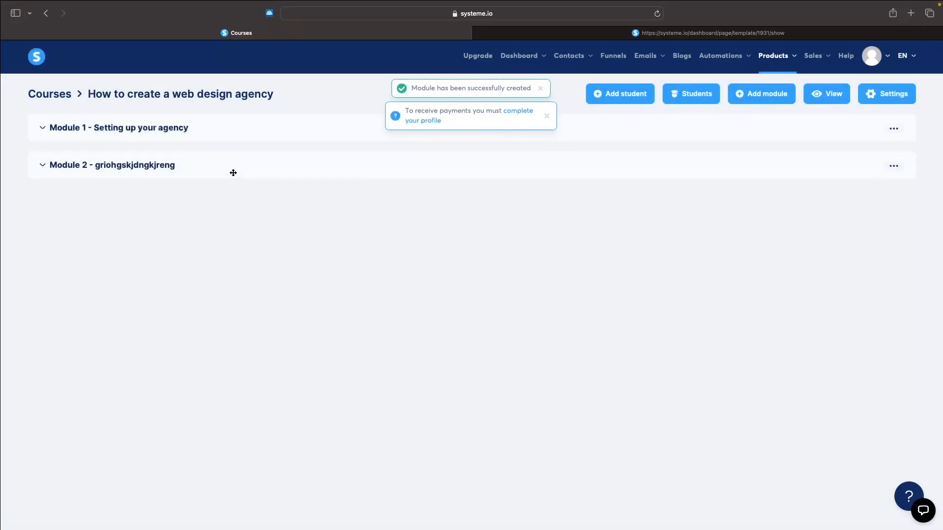
left_click(46, 165)
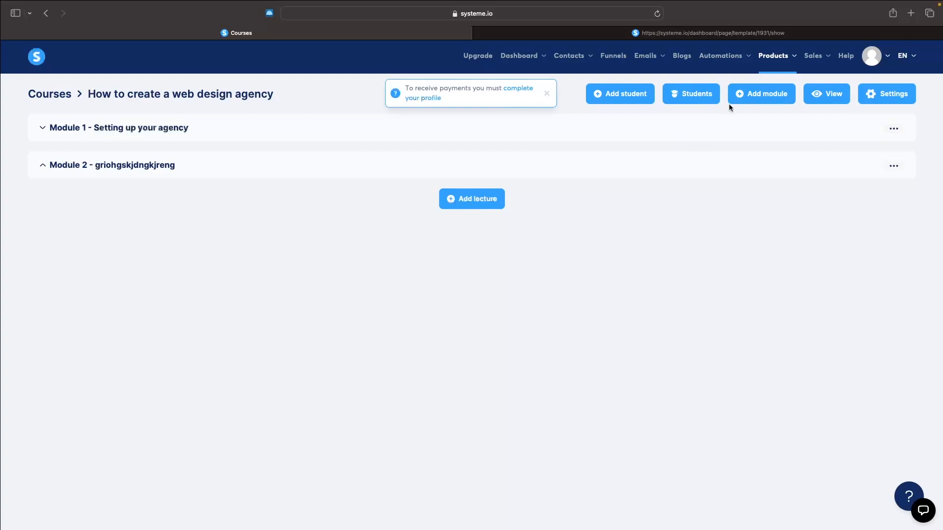
Create a community named "Web design agency community" on gforcenorthhelp.systeme.io with the path "web-design-agency-community"
mouse_move(771, 60)
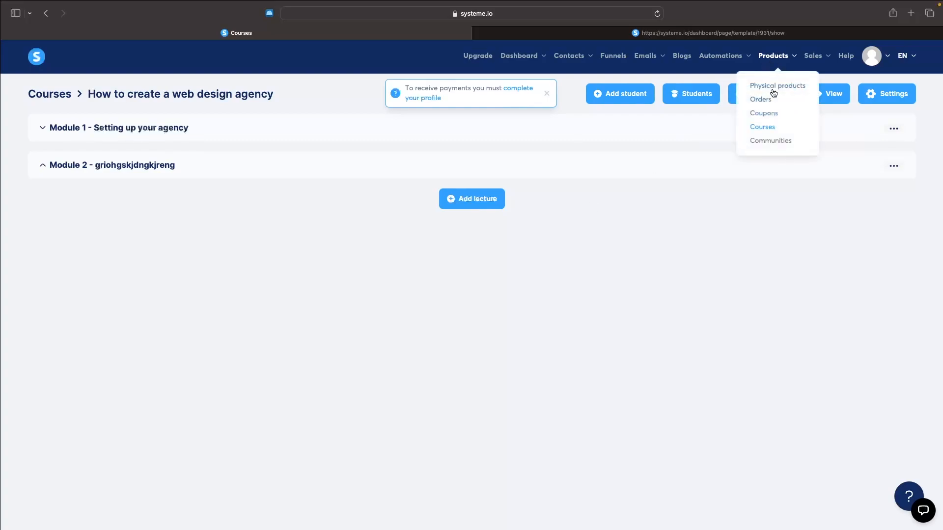
left_click(786, 143)
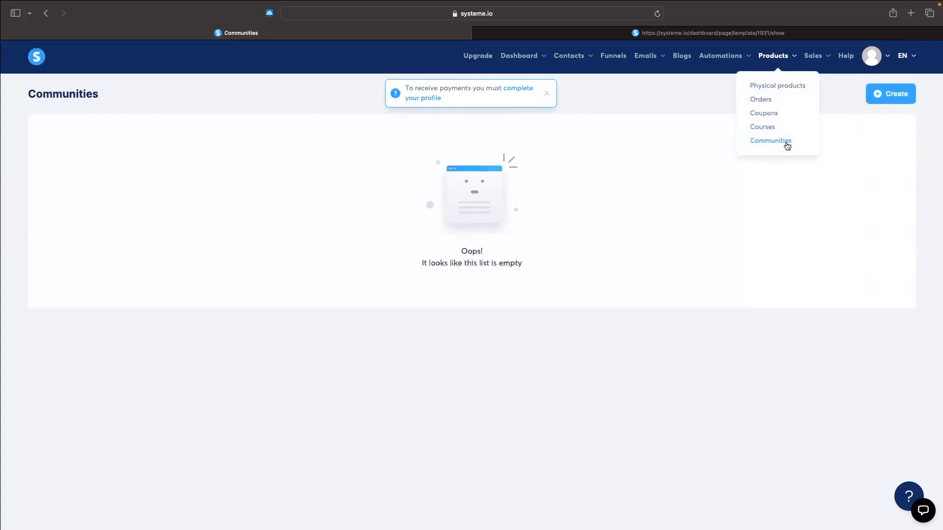
left_click(905, 100)
left_click(416, 235)
type("Web design agency community")
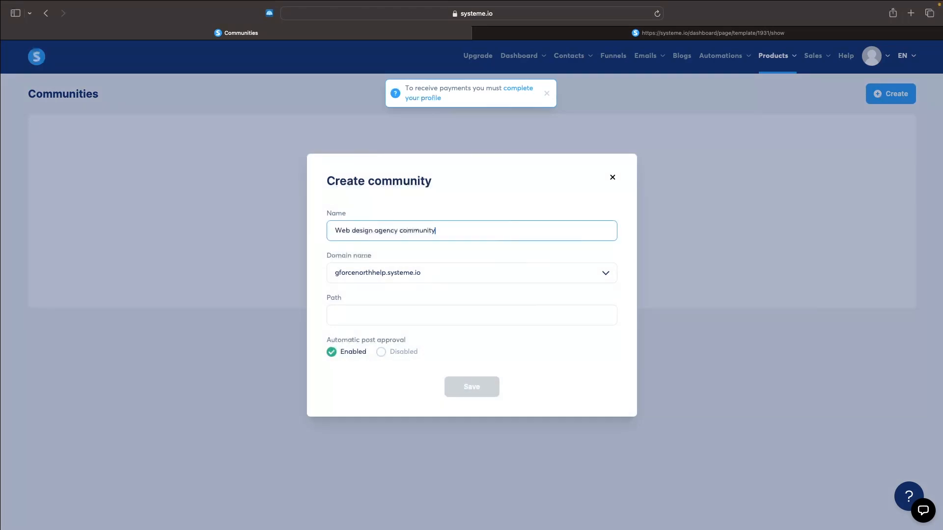
left_click(401, 275)
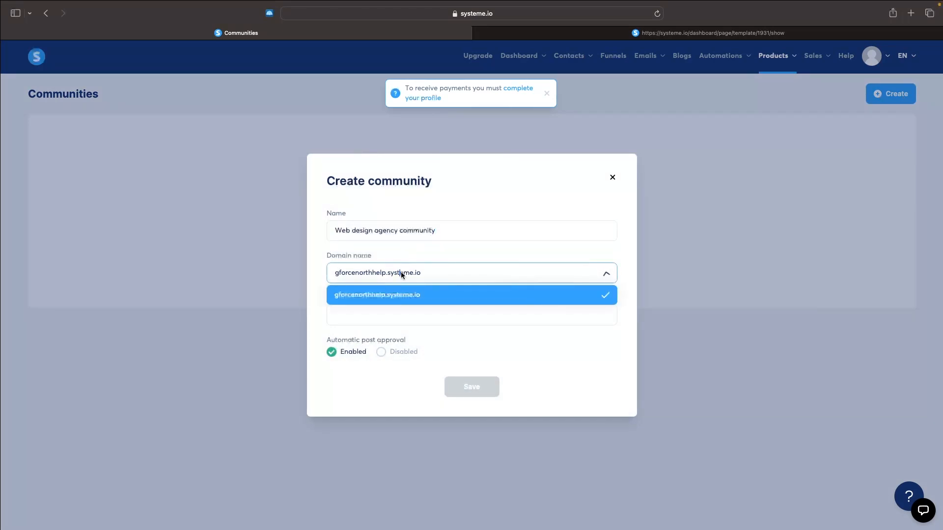
left_click(399, 273)
left_click(410, 325)
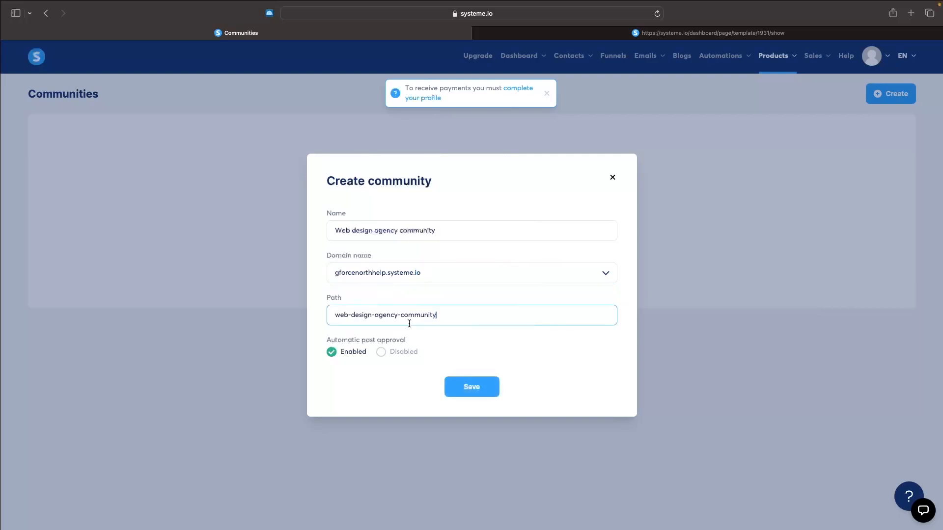
left_click(460, 392)
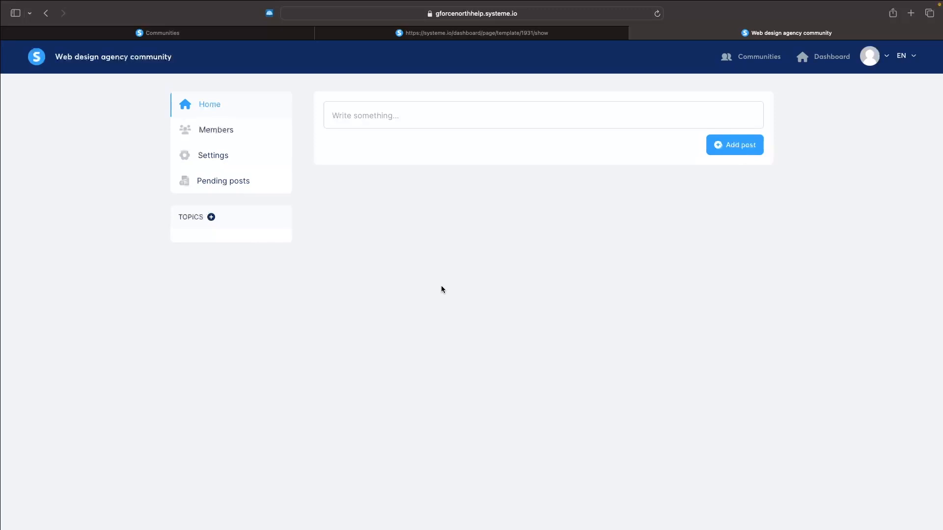
View the community's new post form, check its topic choices and close it without posting
left_click(400, 117)
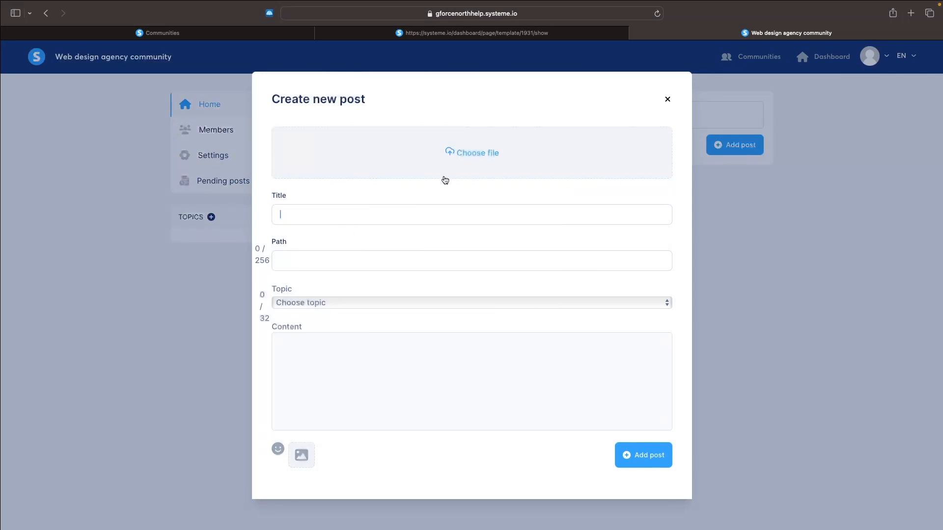
left_click(344, 321)
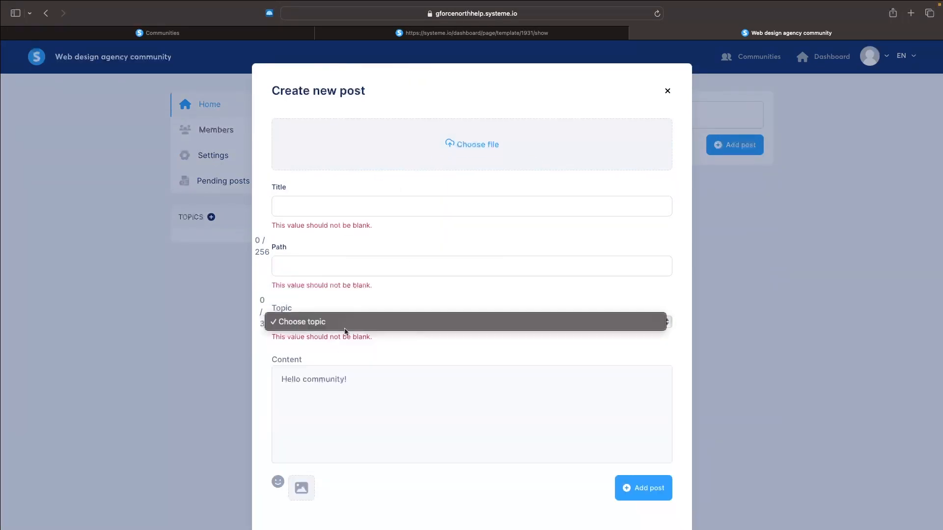
left_click(344, 320)
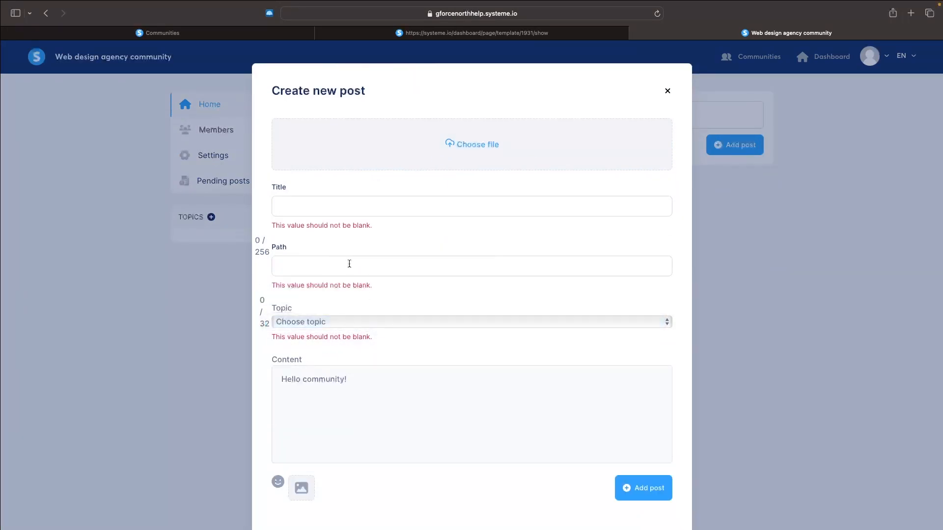
left_click(667, 91)
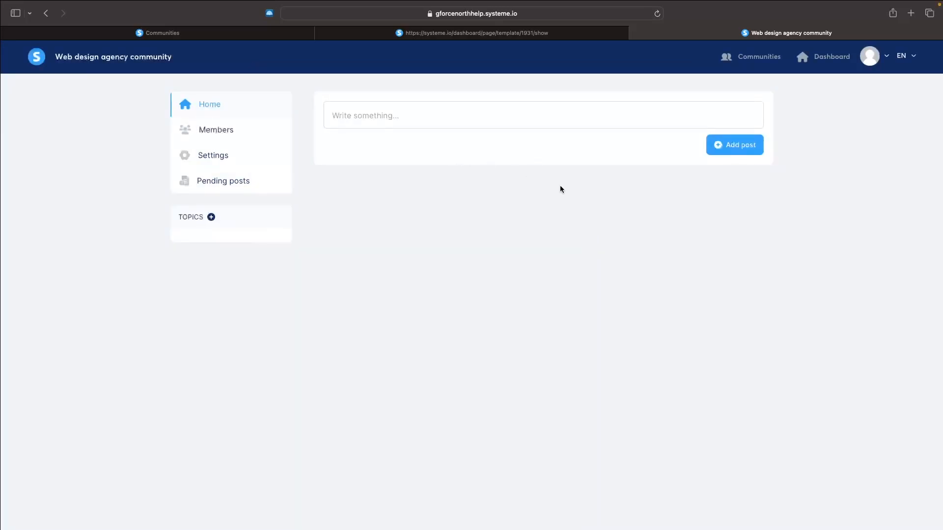
Look through the community's members, settings, pending posts and new topic form
left_click(242, 138)
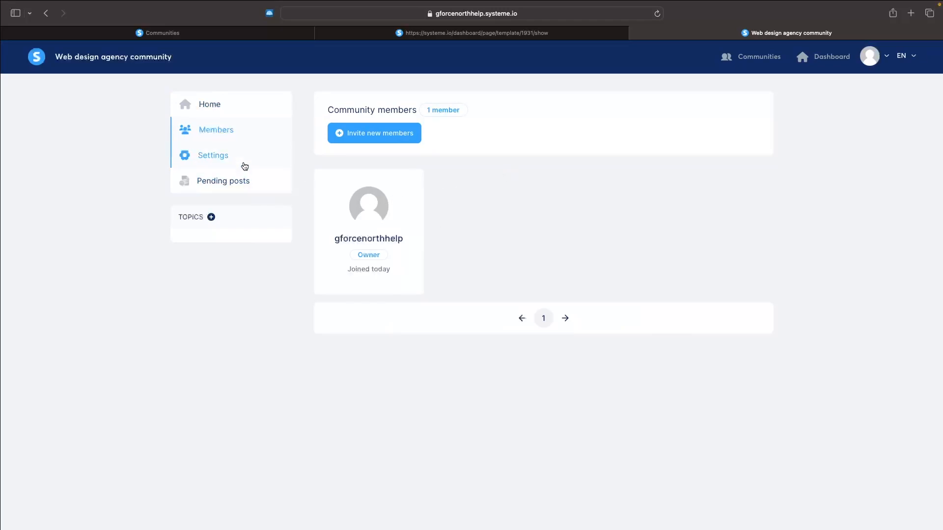
left_click(243, 163)
left_click(232, 187)
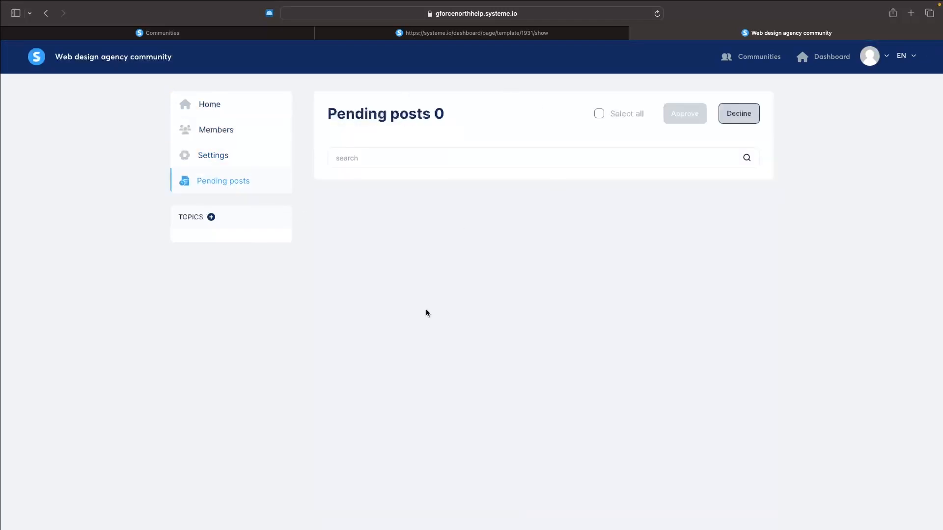
left_click(210, 217)
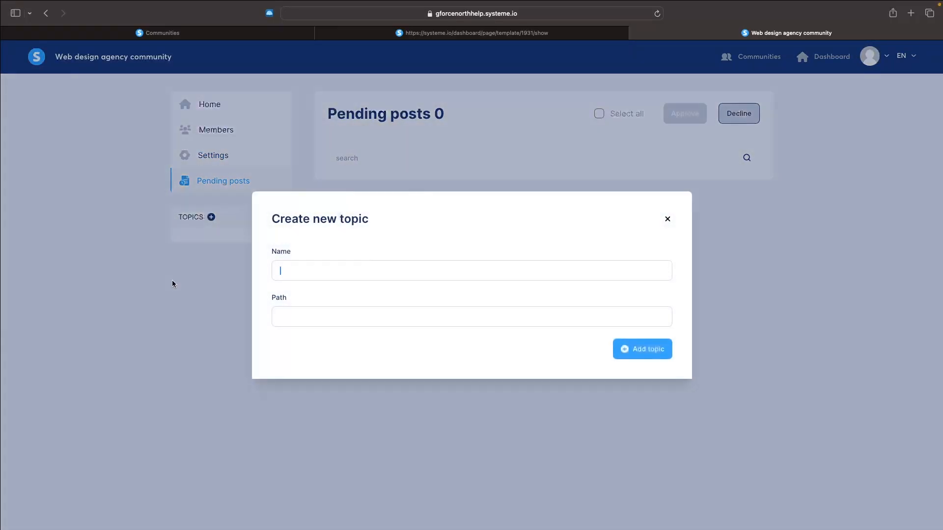
left_click(313, 409)
Leave the community for the main dashboard and close the other browser tabs
left_click(33, 61)
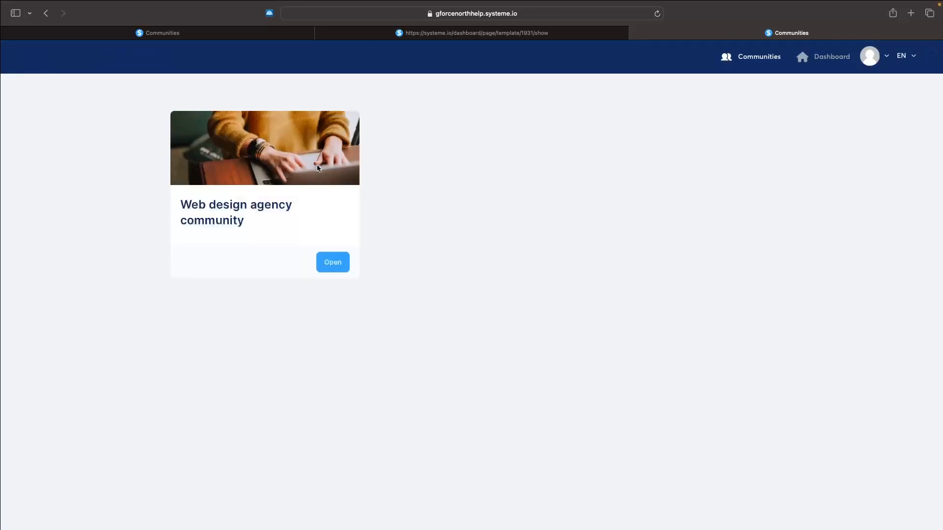
left_click(830, 57)
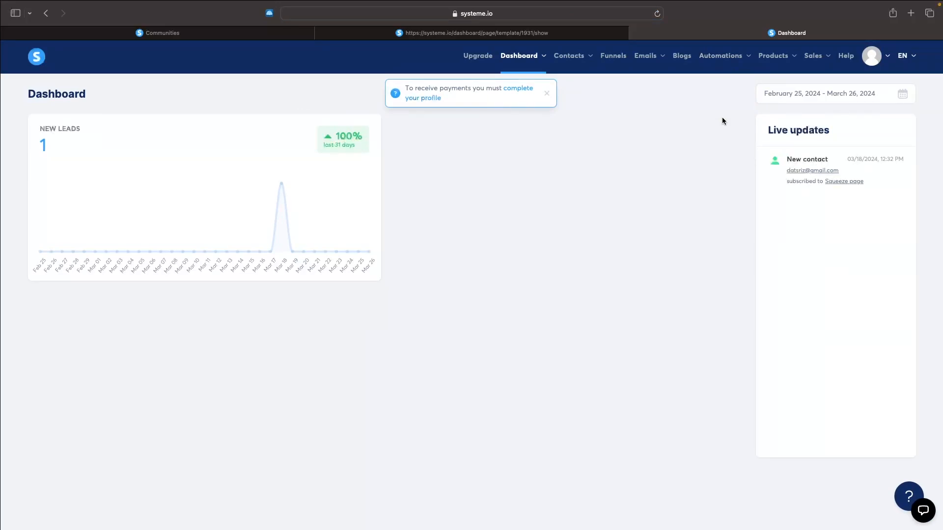
left_click(321, 33)
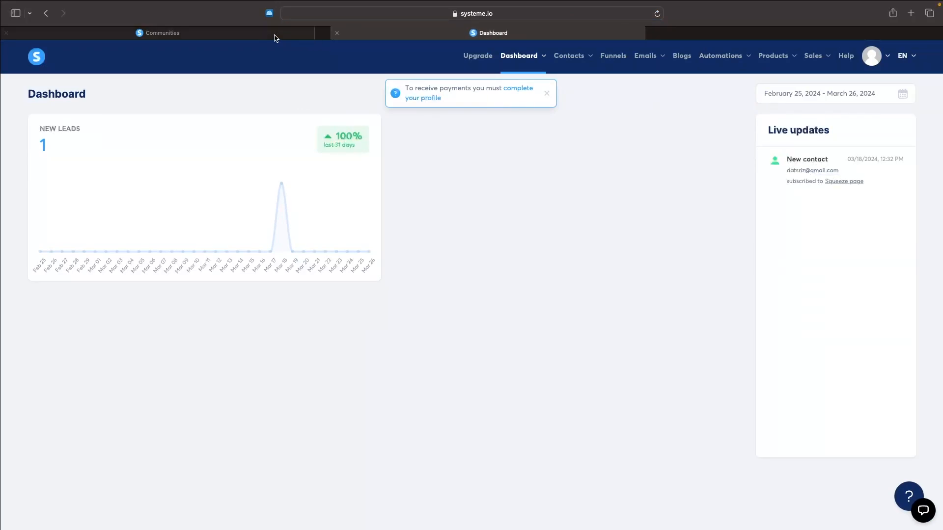
left_click(7, 33)
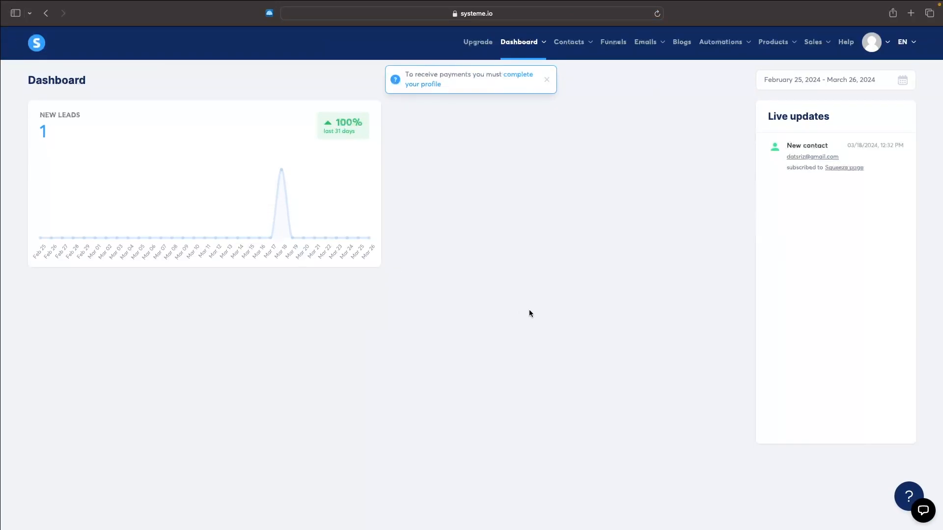
Create a funnel named "Course funnel" with the Sell goal and Euro as its currency
left_click(613, 43)
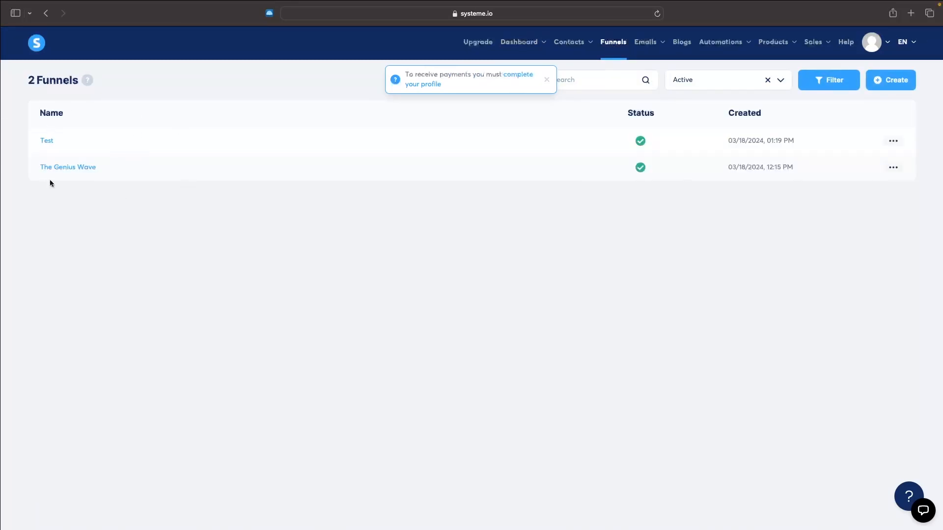
left_click(899, 86)
left_click(434, 178)
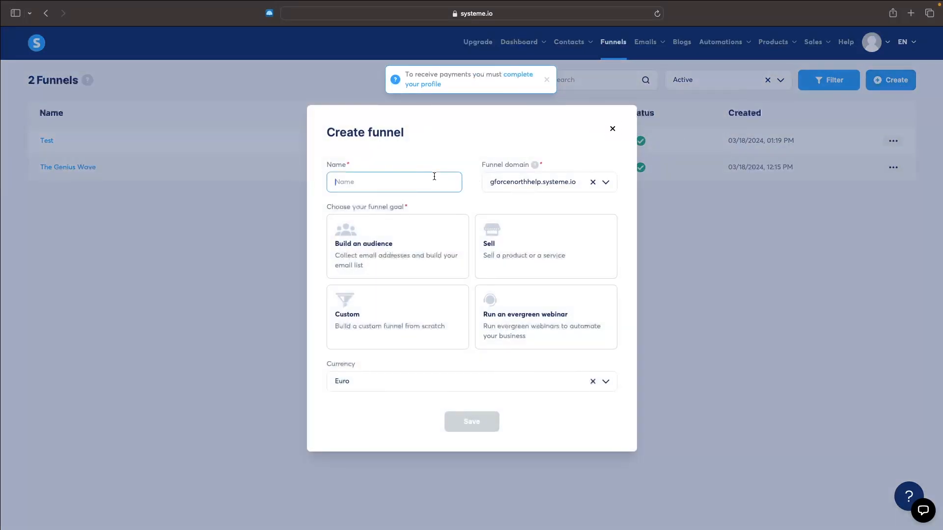
type("Course funnel")
left_click(565, 276)
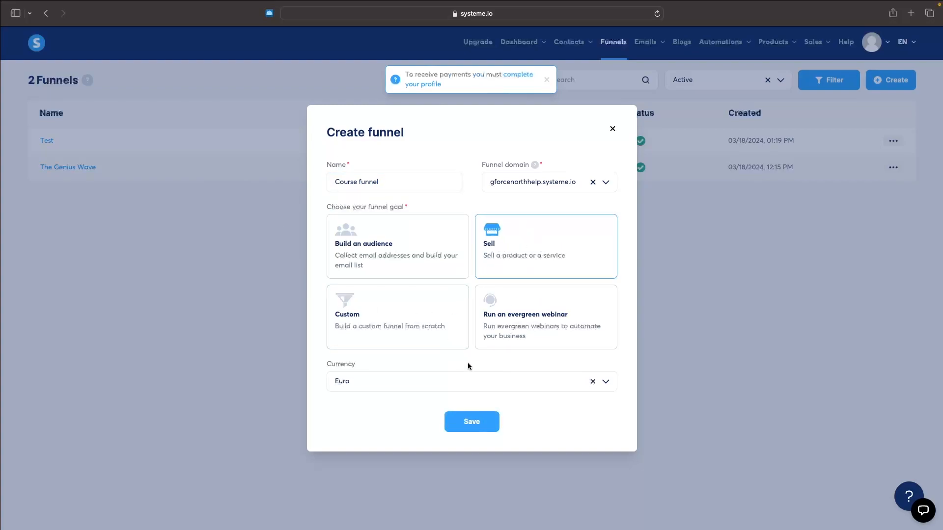
left_click(472, 421)
Browse the order form templates and preview the "Payment info" one with the blue sea background, closing the preview when done
mouse_move(291, 254)
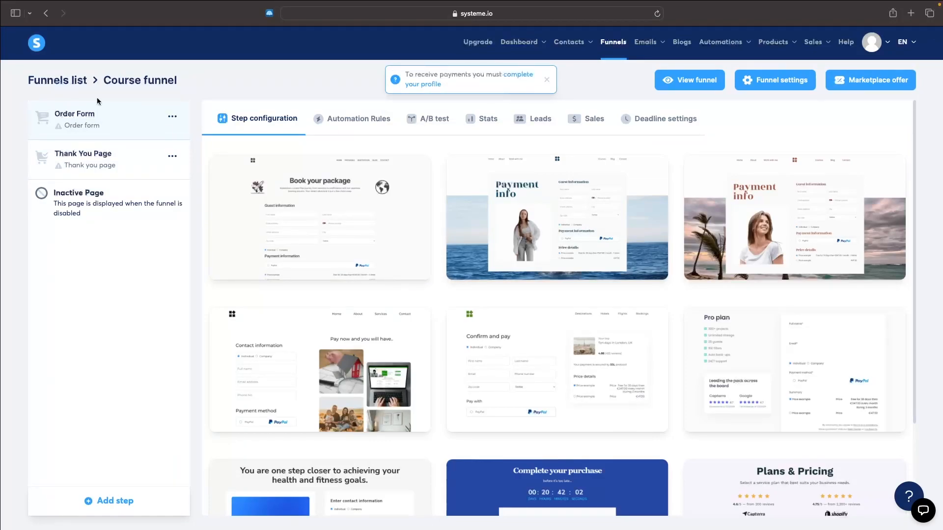
mouse_move(586, 214)
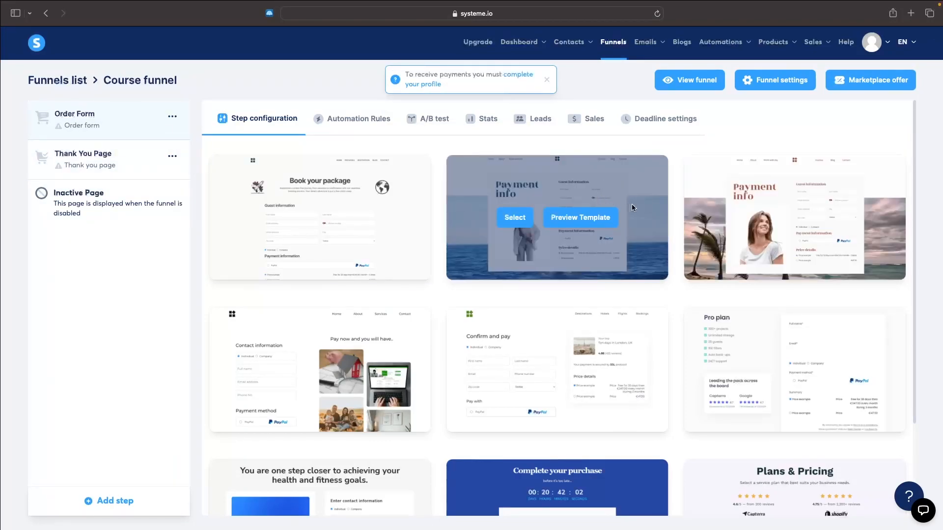
scroll(623, 205, "down", 3)
scroll(623, 208, "down", 2)
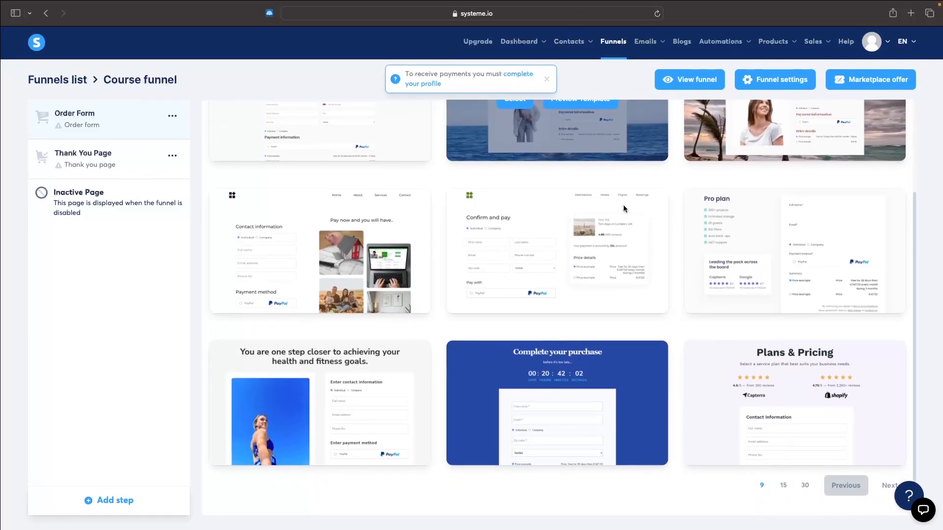
scroll(624, 208, "up", 5)
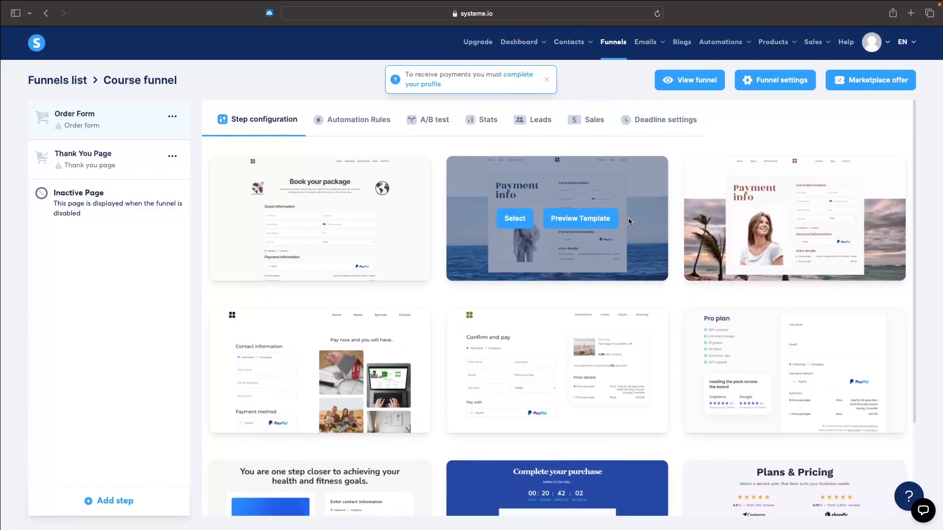
left_click(586, 224)
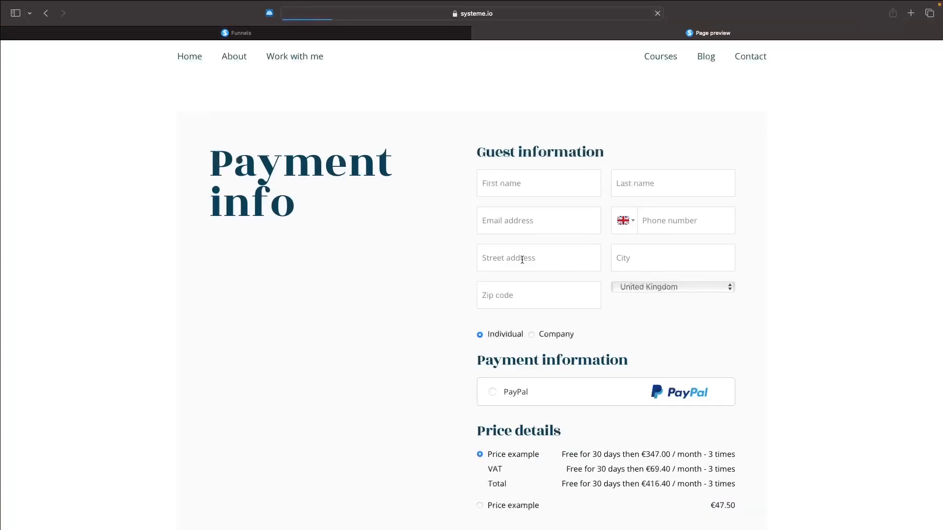
scroll(401, 229, "down", 5)
scroll(401, 229, "up", 5)
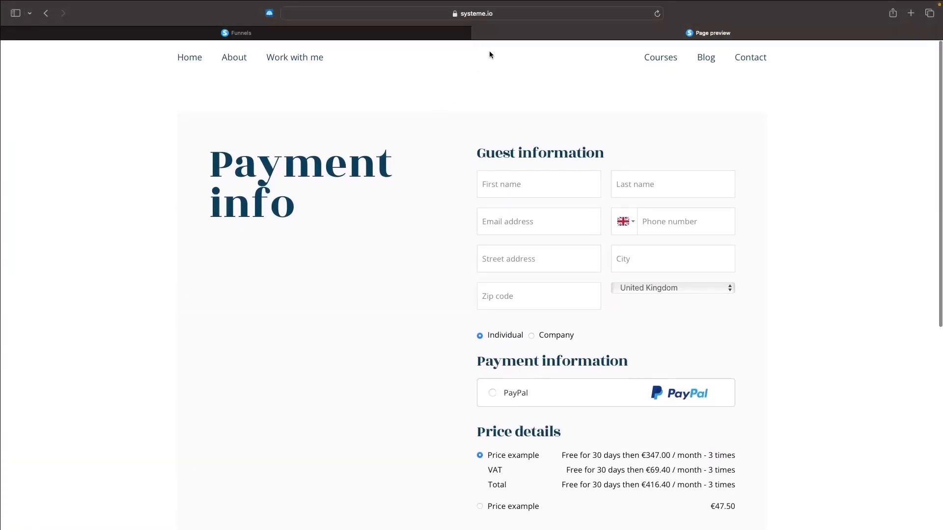
left_click(478, 33)
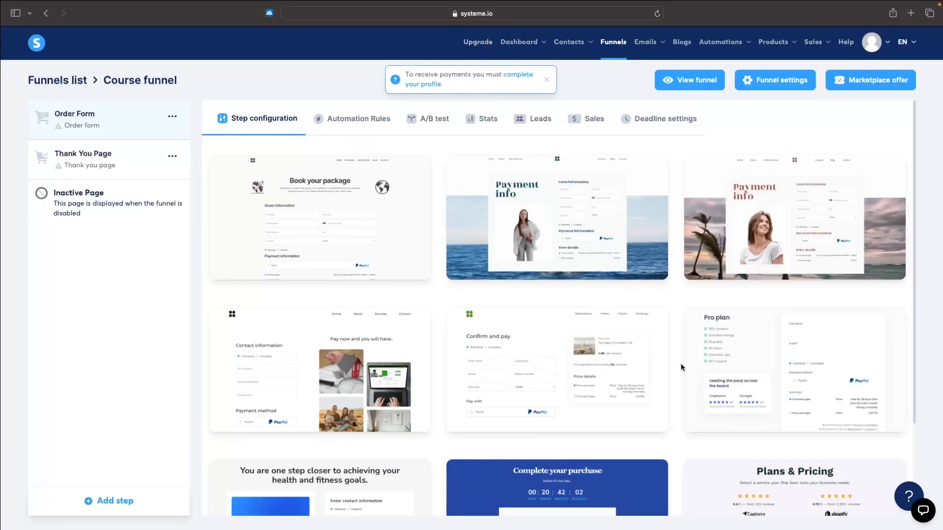
Preview the "Pro plan" template, apply it to the Order Form step and open the page for editing
scroll(680, 363, "down", 3)
left_click(829, 316)
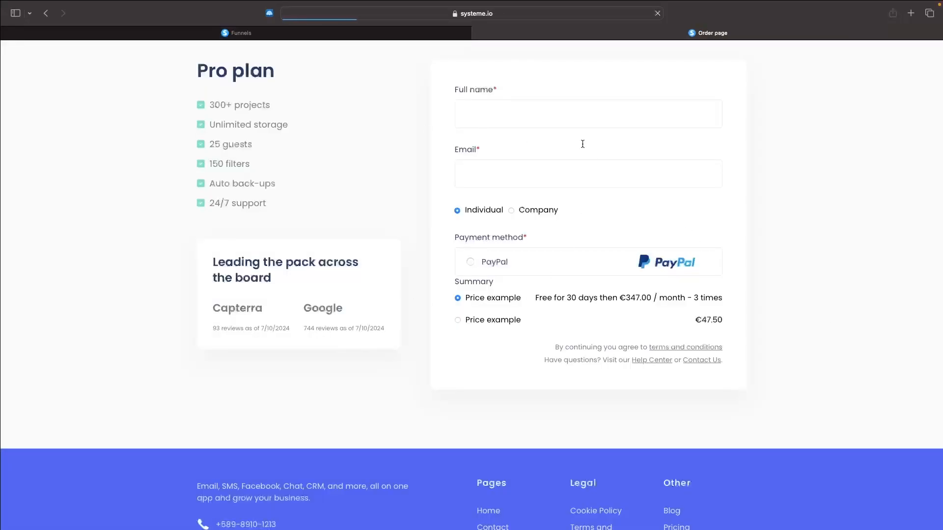
left_click(478, 32)
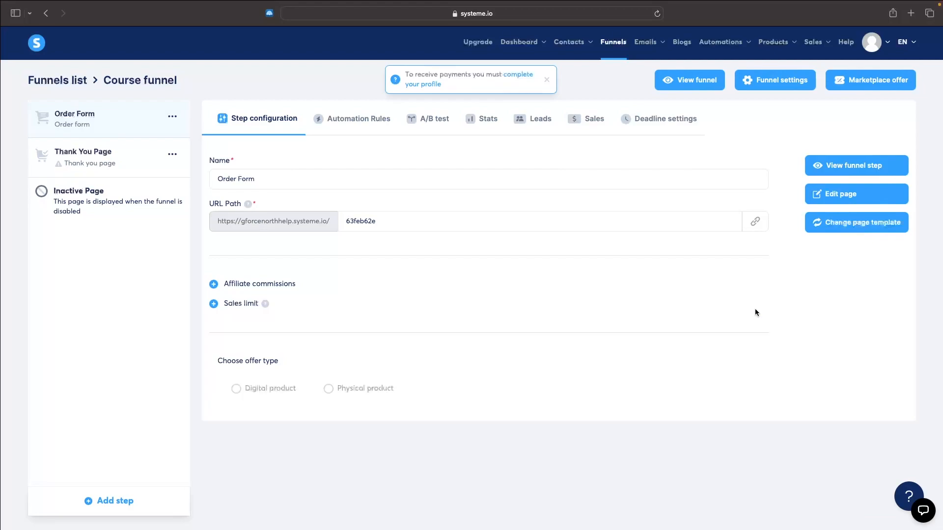
left_click(844, 202)
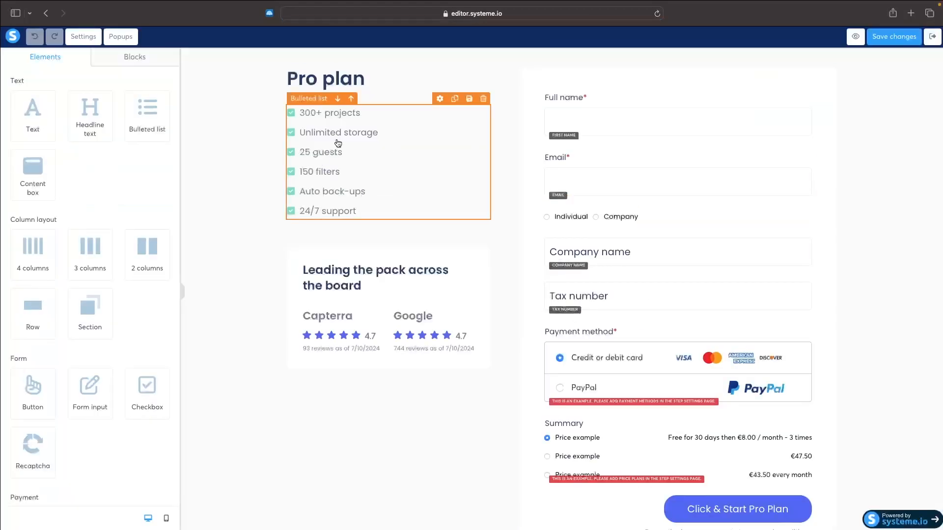
Replace the "Pro plan" headline on the order form page with "Web design agency course"
left_click(357, 212)
left_click_drag(361, 210, 295, 107)
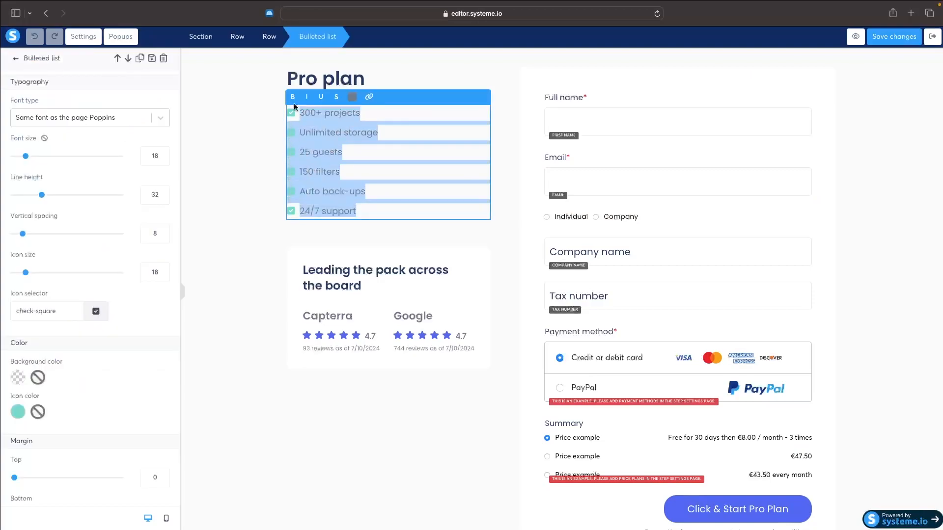
left_click(348, 168)
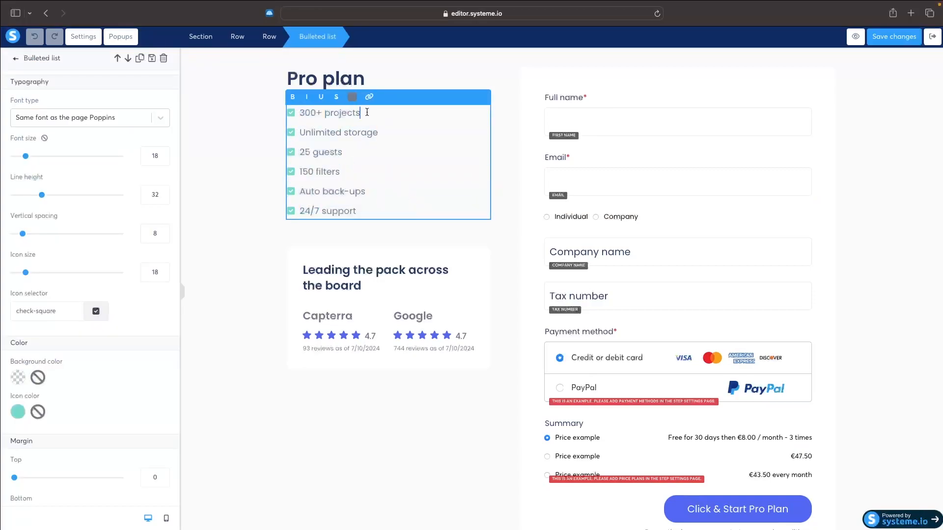
left_click(368, 81)
triple_click(369, 82)
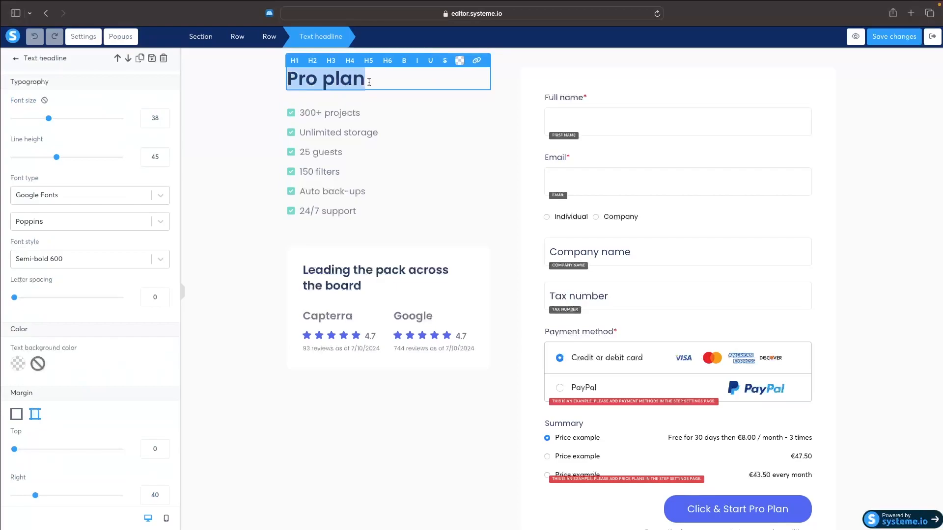
type("Web design agency course")
Replace the first three bullets under the headline with "Learn to sign clients", "No experience needed" and "Over 1000+ memeers"
left_click(339, 168)
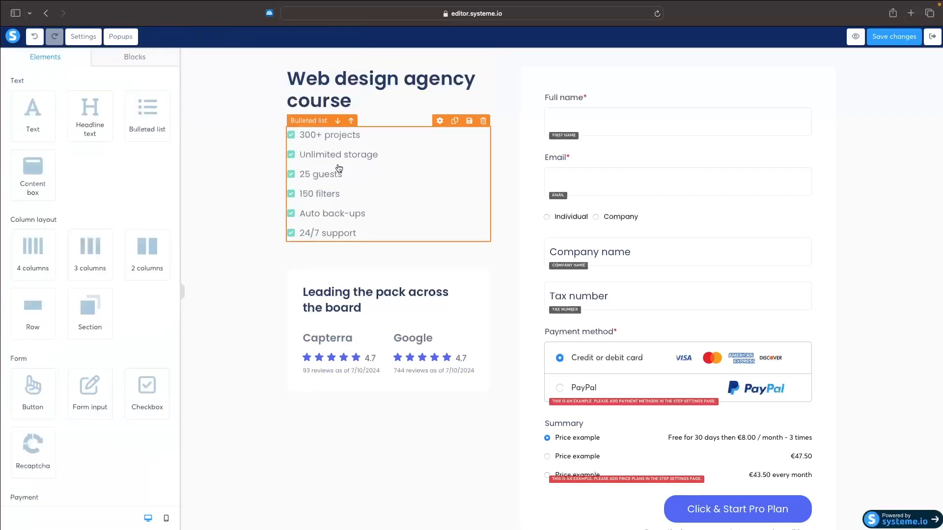
left_click(369, 237)
left_click_drag(358, 233, 298, 233)
left_click(342, 174)
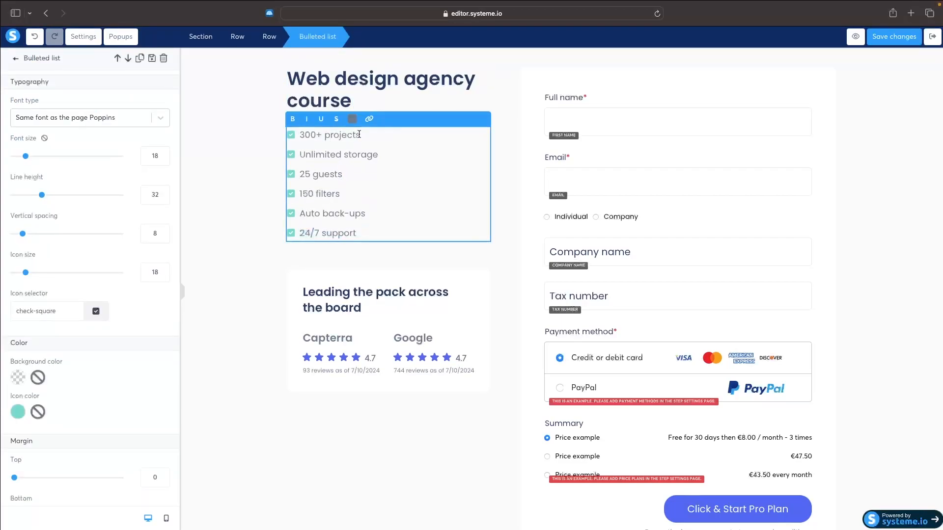
left_click_drag(359, 134, 299, 135)
type("Learn to sign clients")
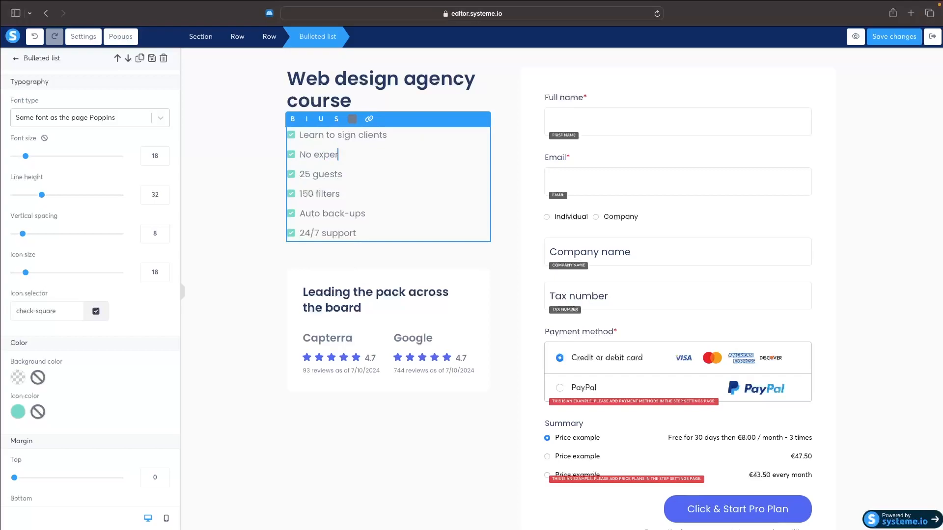
type("ience needed")
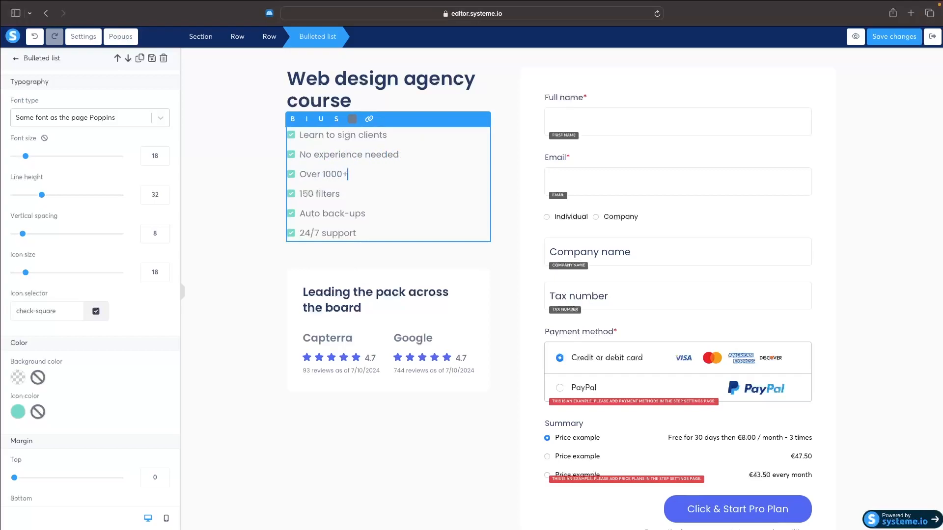
type("memeers")
Review the order form's payment section and leave the page editor for the funnel's step configuration
left_click(624, 323)
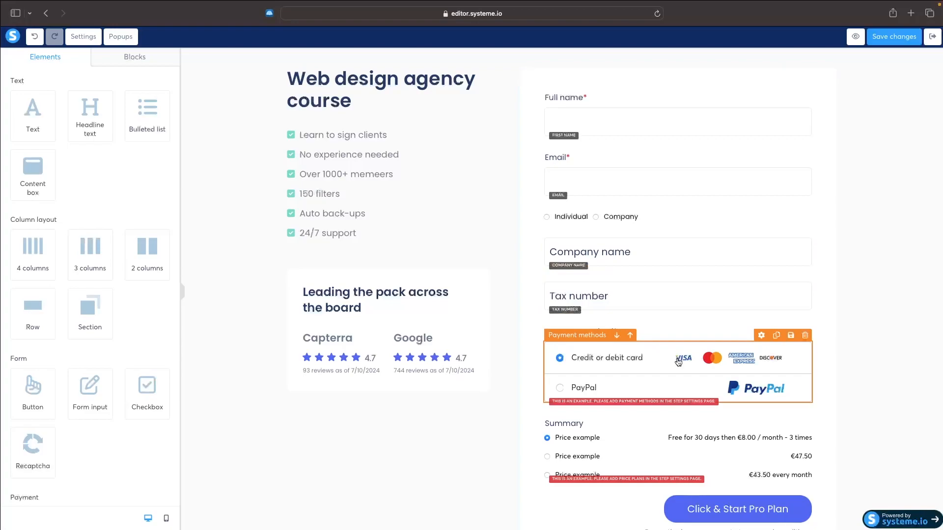
scroll(678, 373, "down", 2)
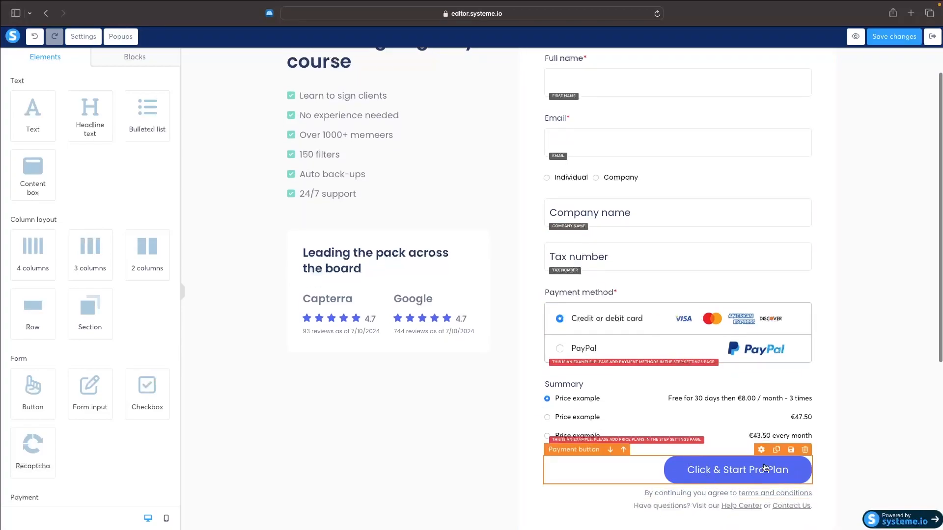
scroll(708, 481, "up", 2)
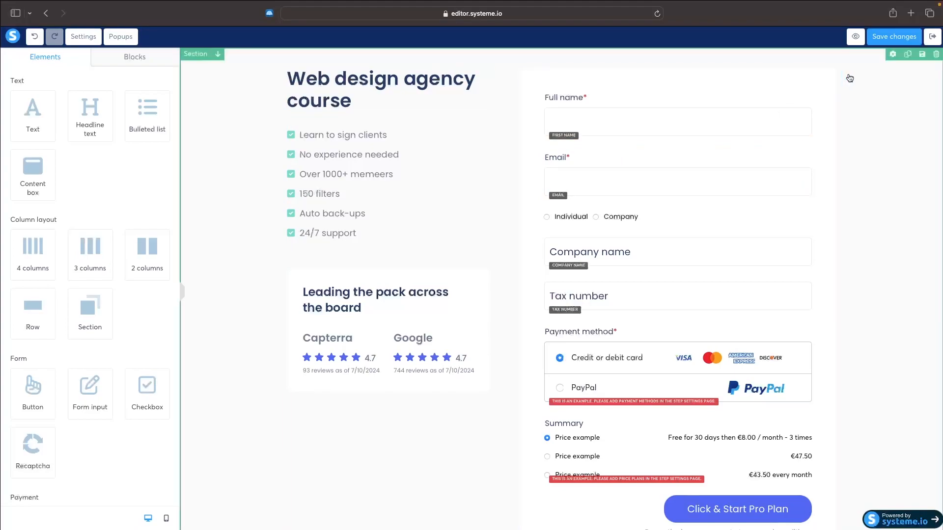
left_click(927, 37)
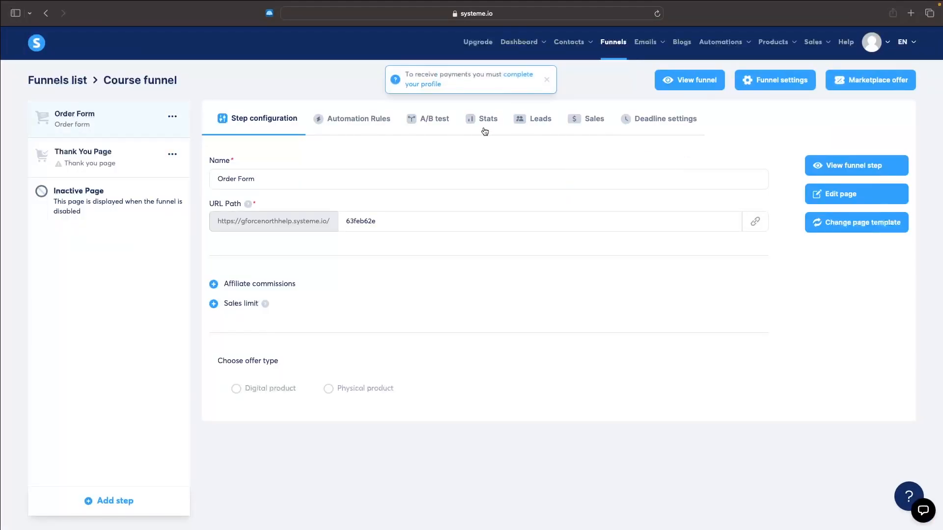
Add a funnel step named "Course" of type Squeeze page
left_click(105, 503)
left_click(378, 302)
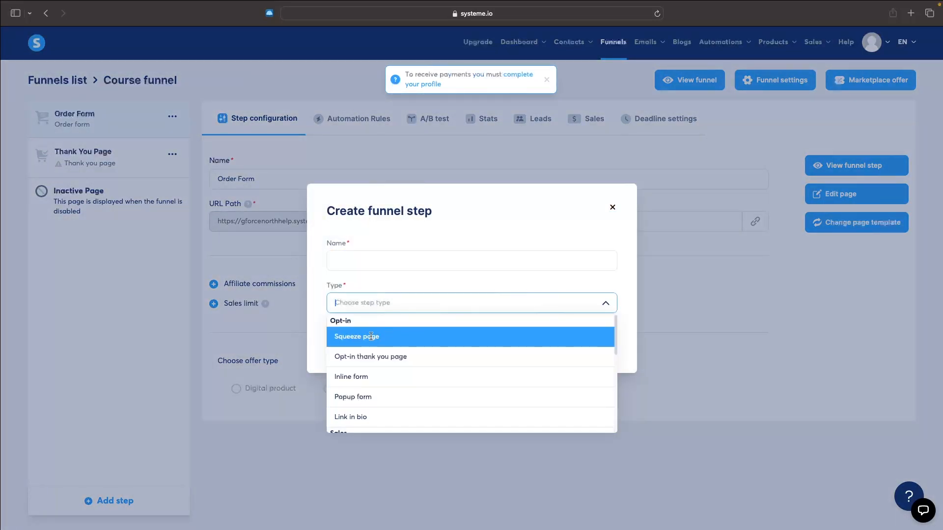
left_click(371, 337)
left_click(398, 264)
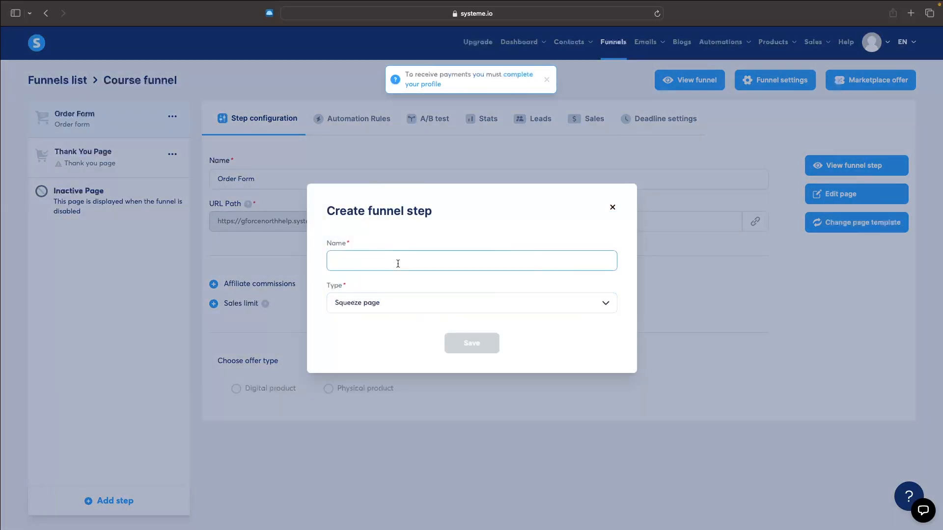
type("Course")
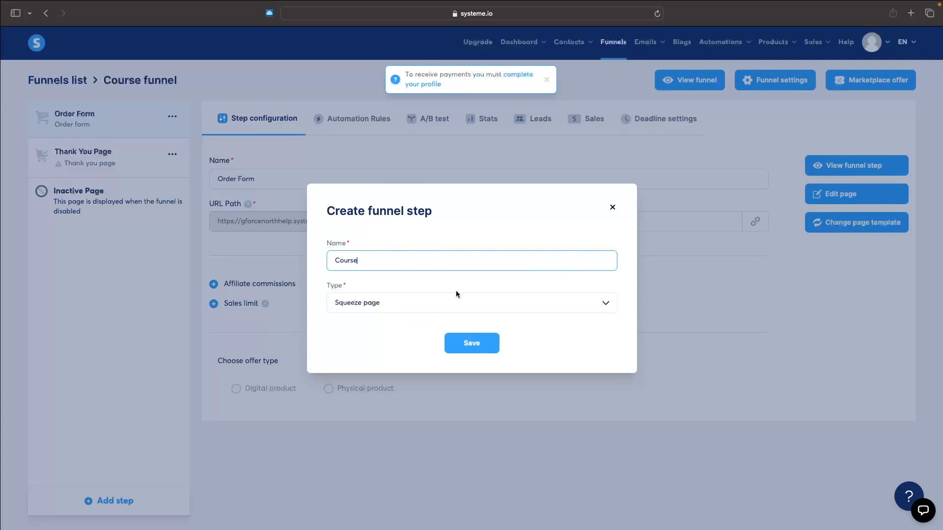
left_click(472, 343)
Apply the dark "Master better UX in bite-sized lessons" template to the Course step and open the page for editing
scroll(749, 324, "down", 3)
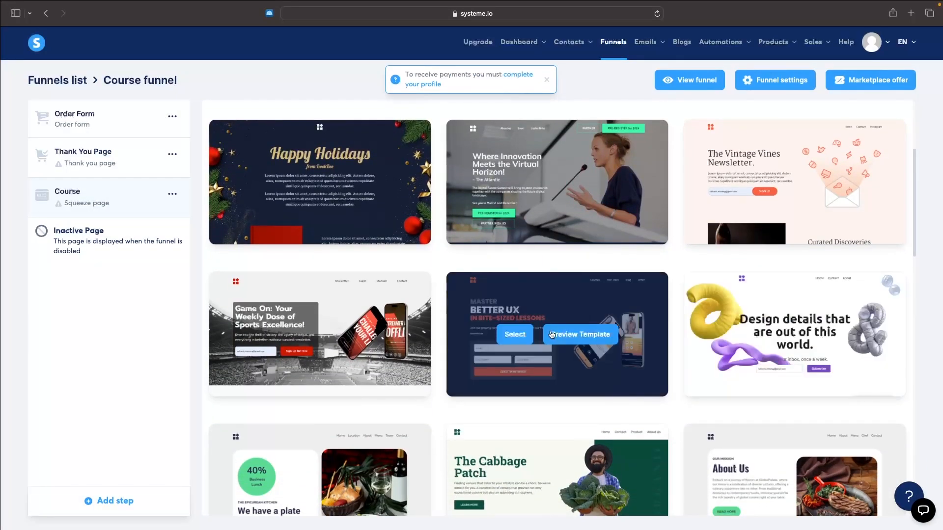
left_click(515, 334)
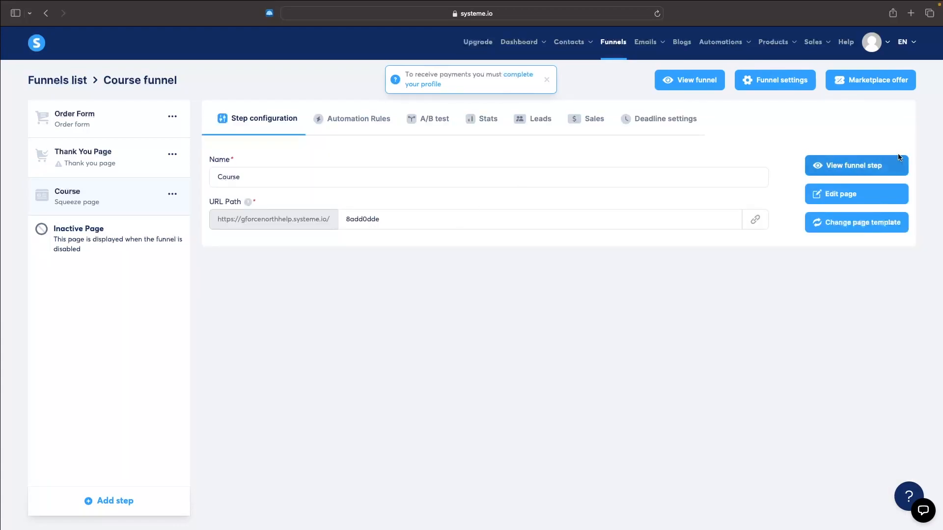
left_click(850, 205)
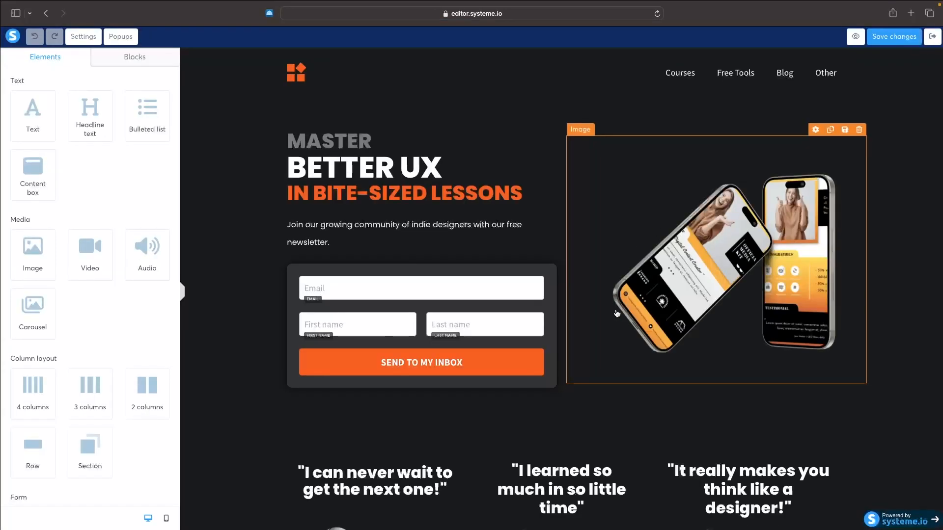
Replace the grey "MASTER" headline on the squeeze page with "CREATE A"
left_click(703, 220)
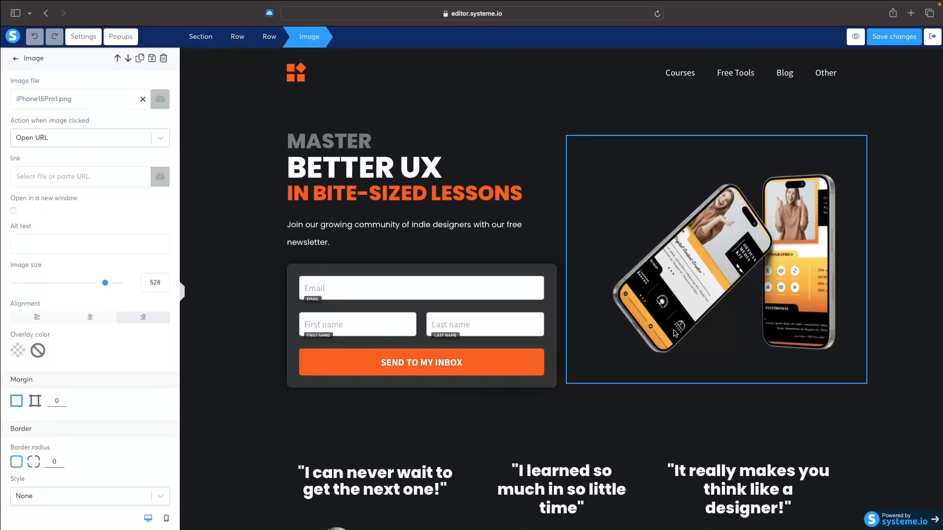
double_click(347, 140)
key("Caps_Lock")
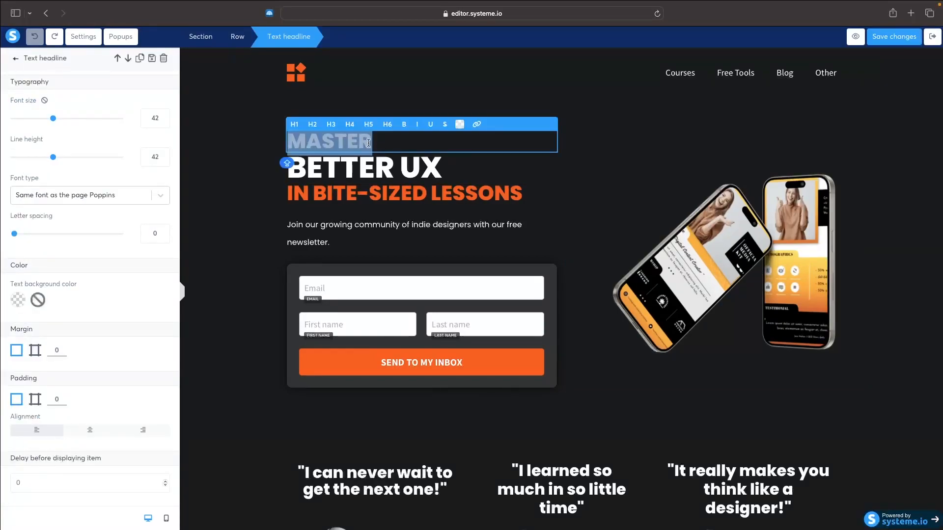
type("CREATE A")
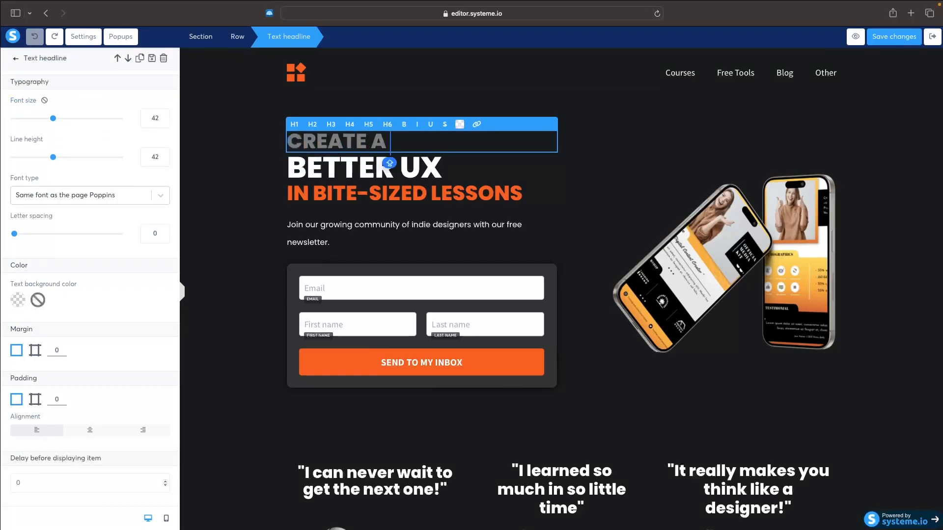
Replace the white "BETTER UX" headline with "WEB DESIGN AGENCY"
key("Return")
type("WEB DIS")
key("BackSpace")
key("BackSpace")
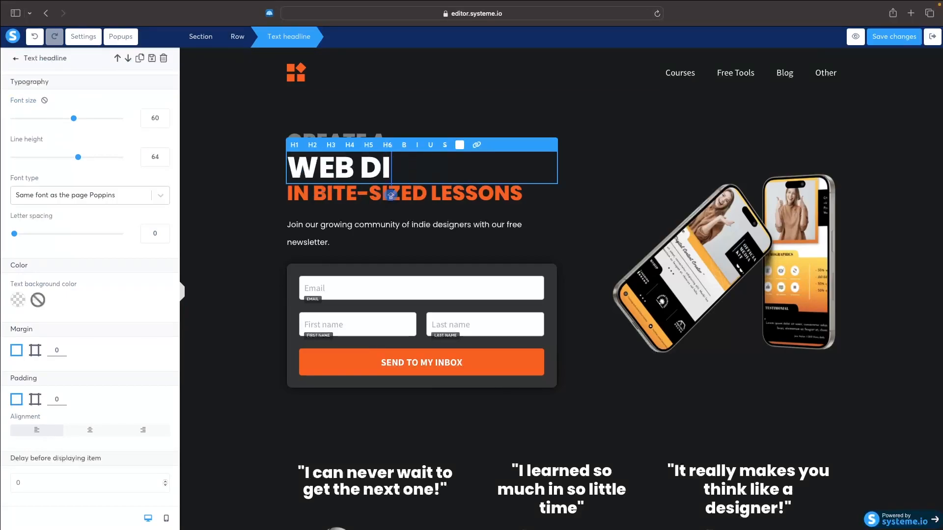
type("ESIGN AGENCY")
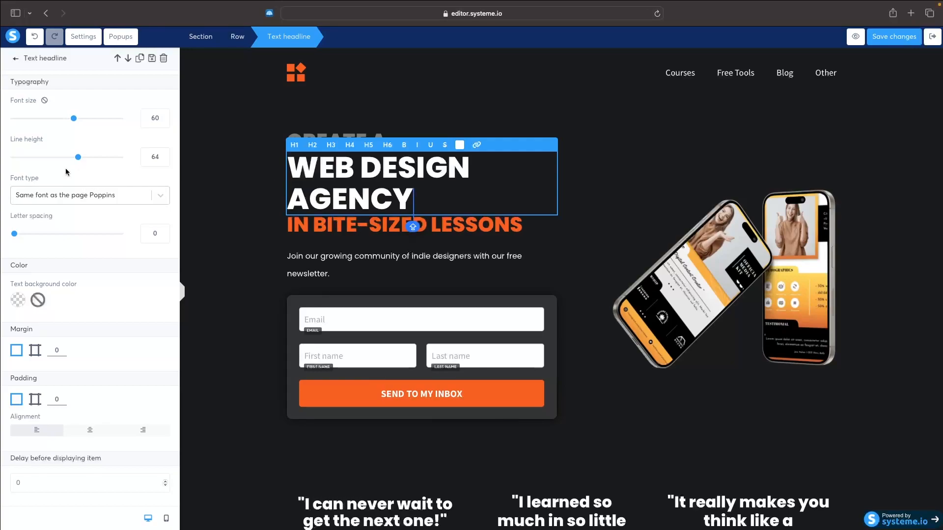
Reduce the "WEB DESIGN AGENCY" headline's font size to fit one line and replace the orange headline with "IN 4 WEEKS"
left_click_drag(76, 122, 58, 121)
triple_click(354, 198)
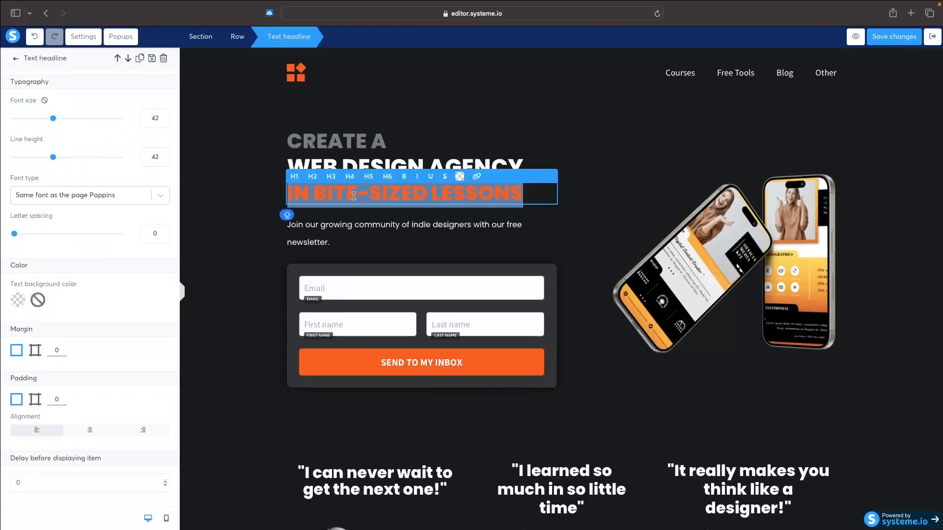
type("IN 4 WEEKS")
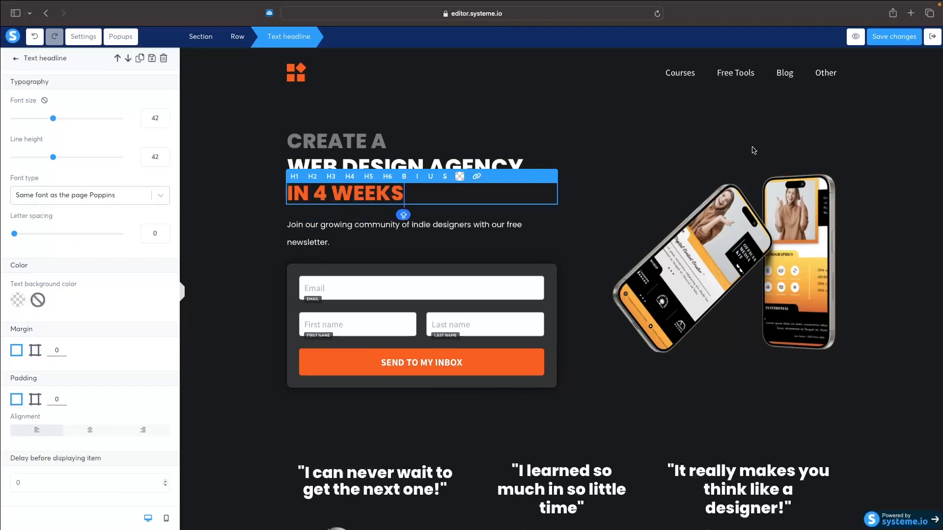
left_click(753, 148)
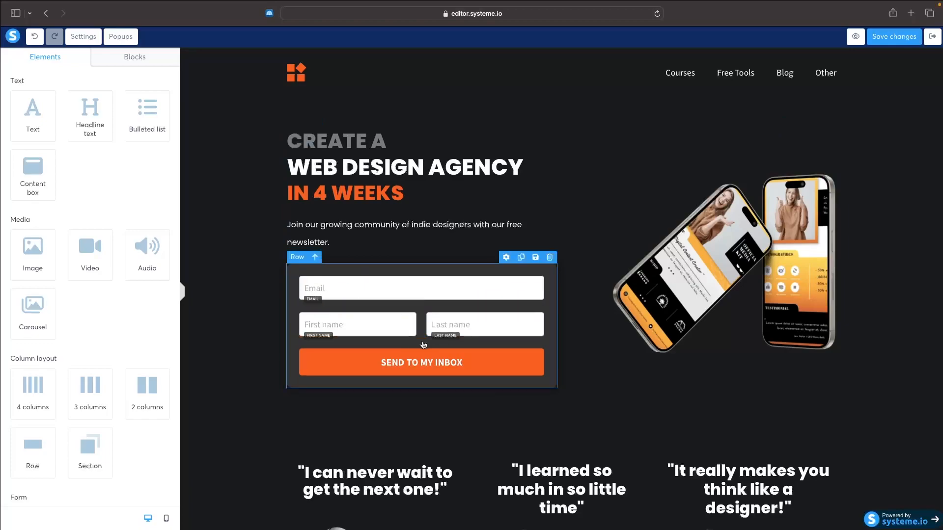
Review the squeeze page down to the partners section, save its changes and exit the page editor
scroll(483, 334, "down", 5)
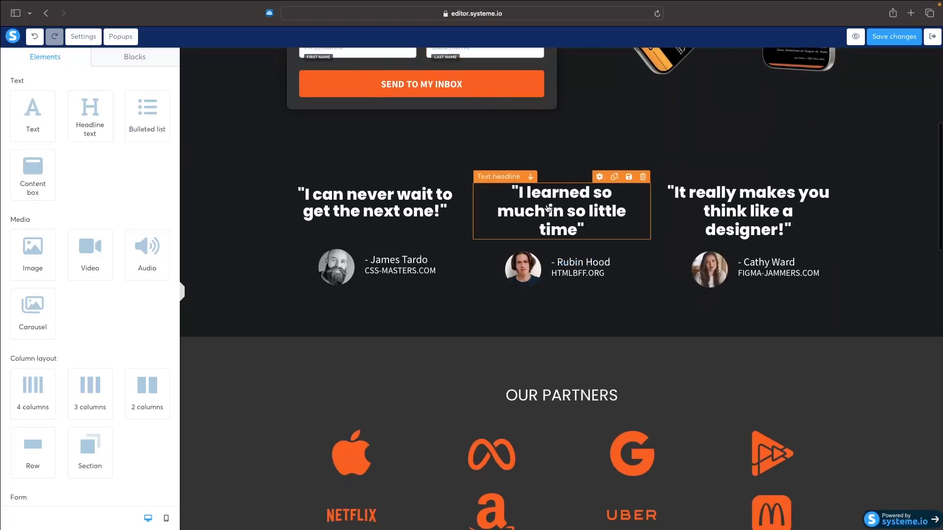
scroll(452, 320, "up", 5)
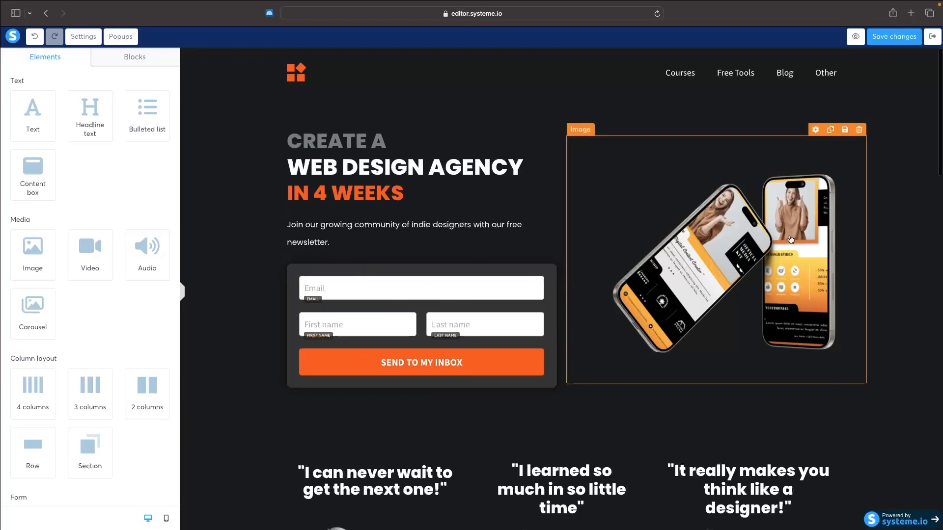
left_click(914, 41)
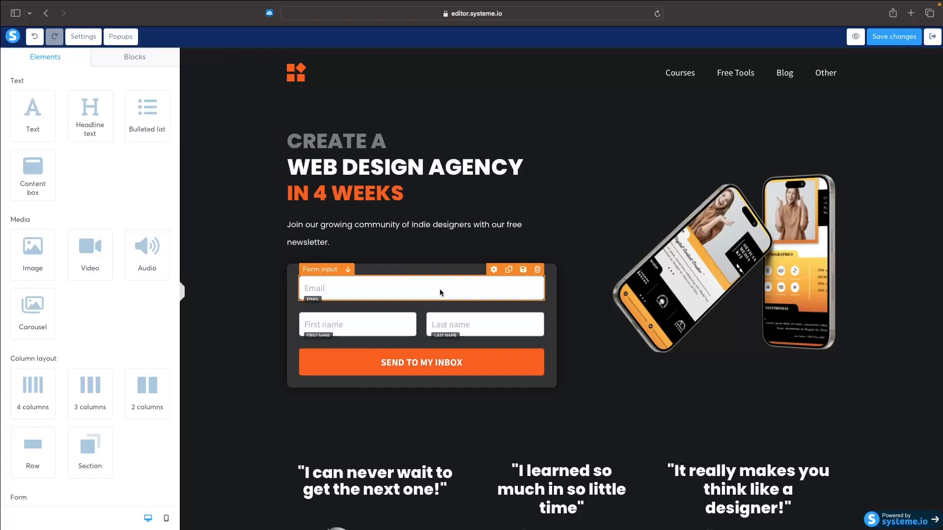
left_click(931, 36)
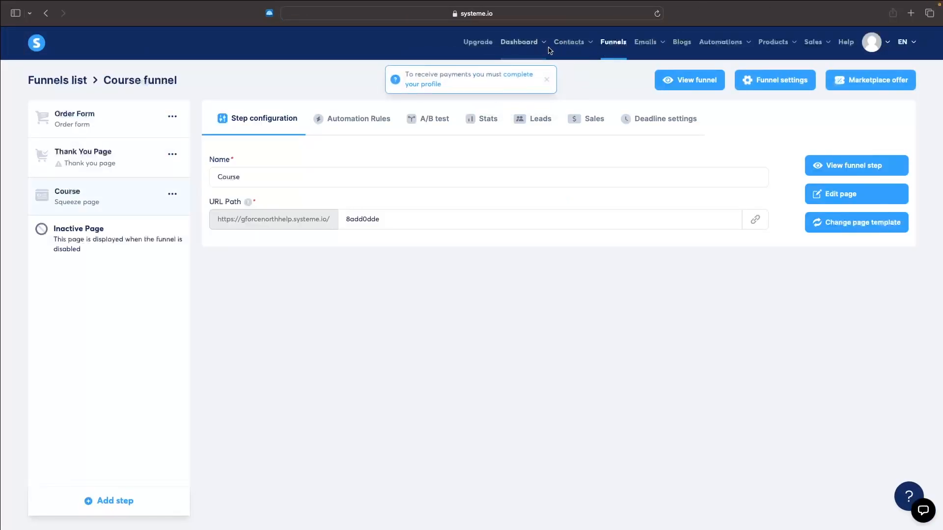
View the account's contacts list and bring up the available email options
mouse_move(569, 42)
left_click(576, 72)
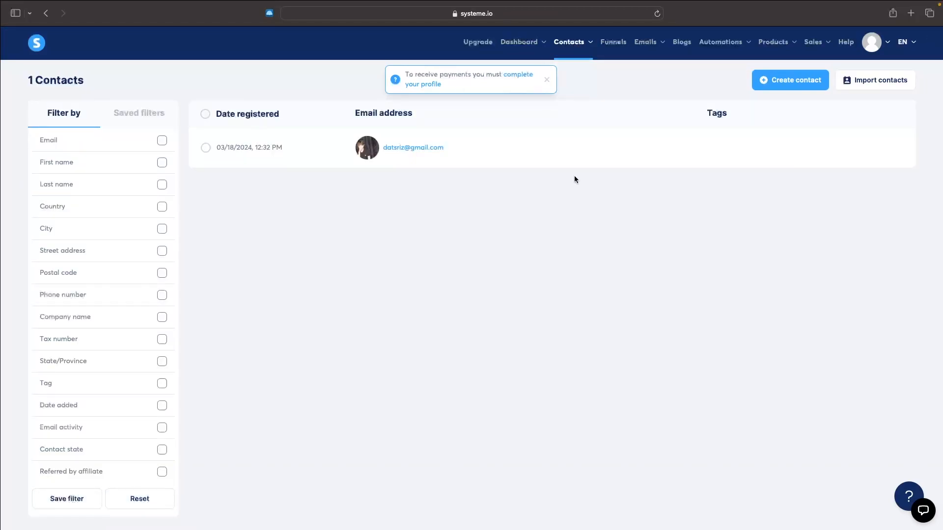
mouse_move(648, 49)
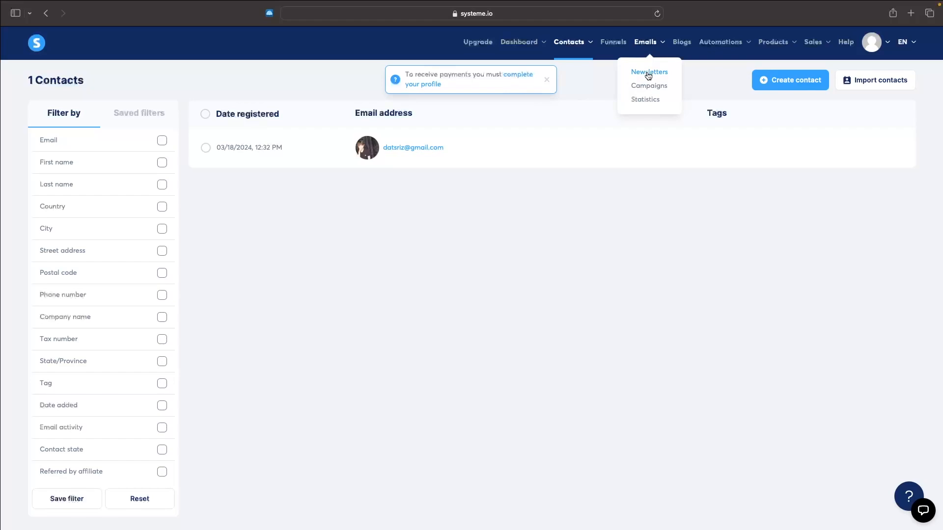